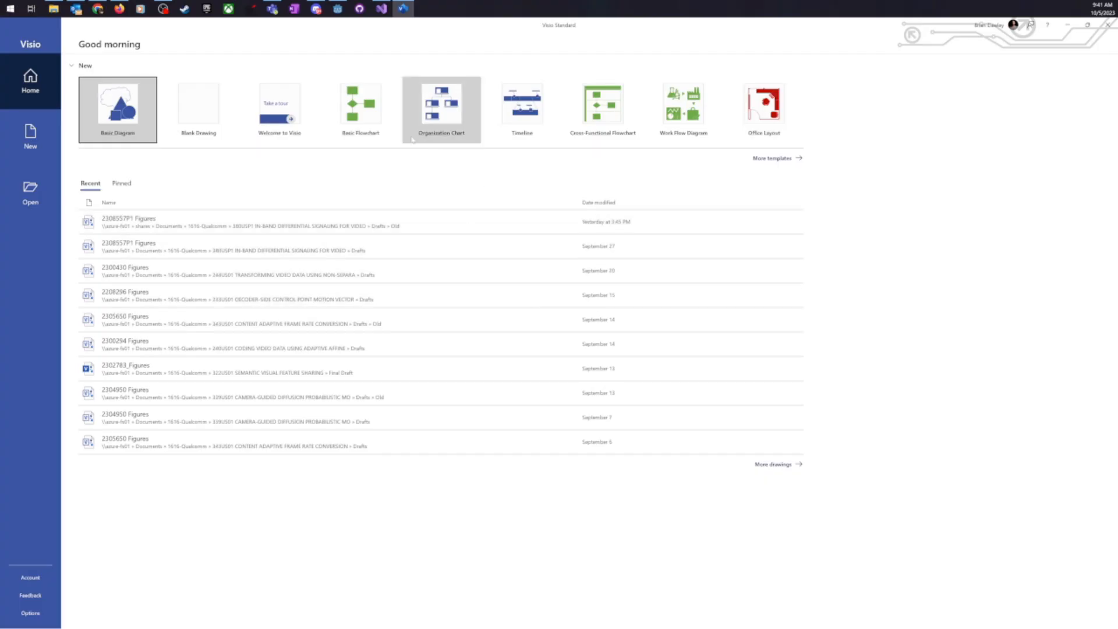
- Create a new blank drawing with US units
{"action": "left_click", "coordinate": [207, 115]}
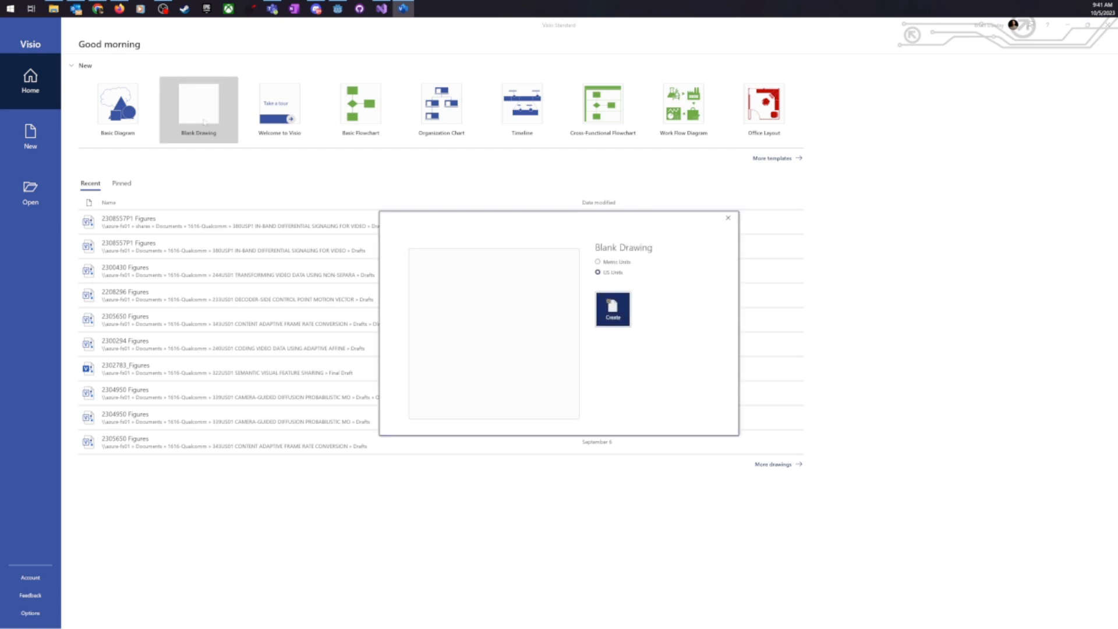
{"action": "left_click", "coordinate": [622, 313]}
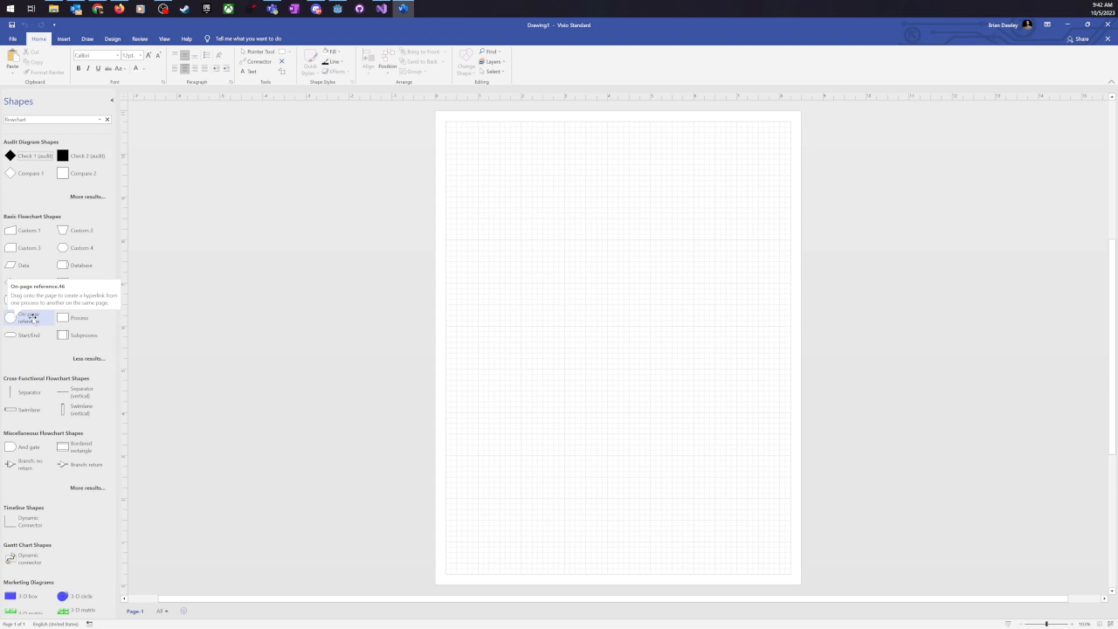
{"action": "left_click", "coordinate": [337, 8]}
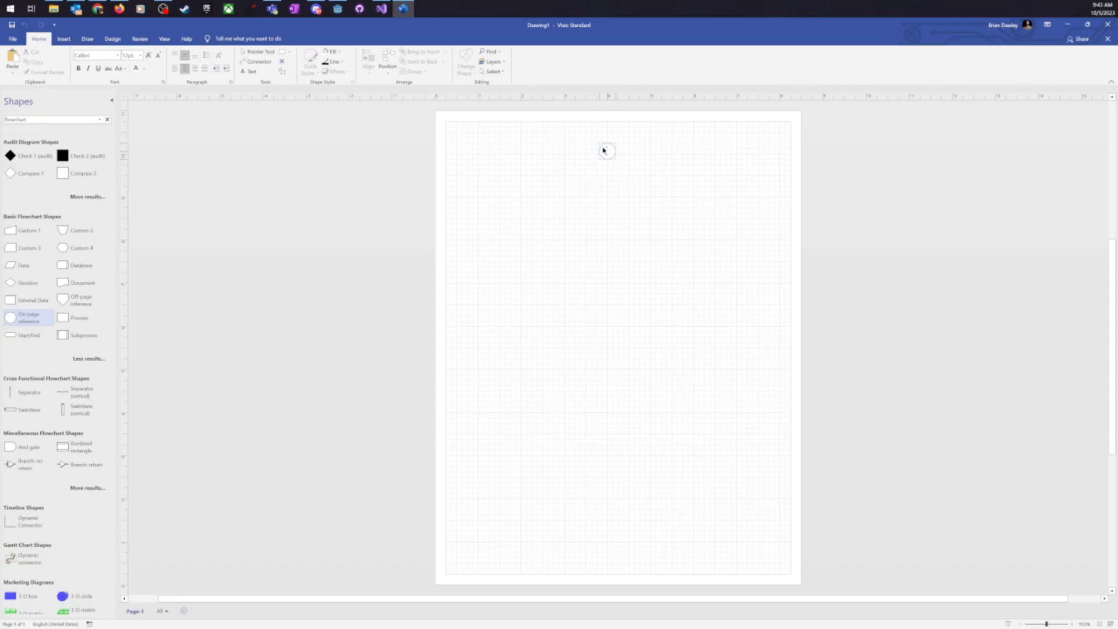
- Place an on-page reference circle about 0.95 in wide near the top of the page and label it START in bold
{"action": "left_click_drag", "start_coordinate": [610, 165], "coordinate": [637, 187]}
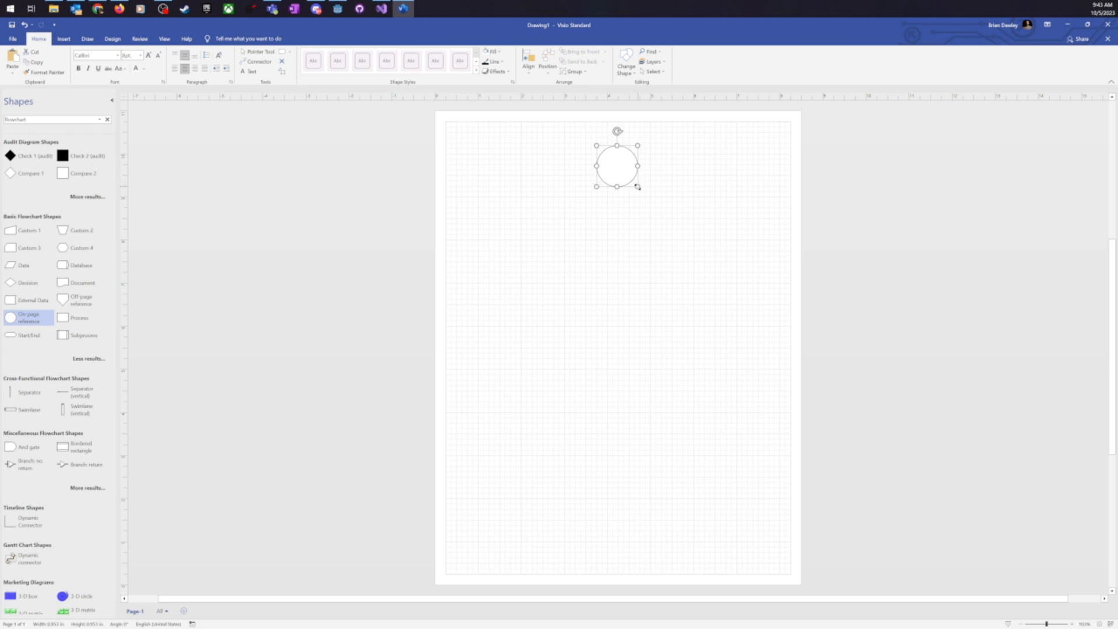
{"action": "key", "text": "ctrl+z"}
{"action": "key", "text": "ctrl+a"}
{"action": "key", "text": "ctrl+b"}
{"action": "key", "text": "Escape"}
{"action": "left_click", "coordinate": [707, 197]}
{"action": "left_click", "coordinate": [624, 187]}
{"action": "left_click", "coordinate": [550, 179]}
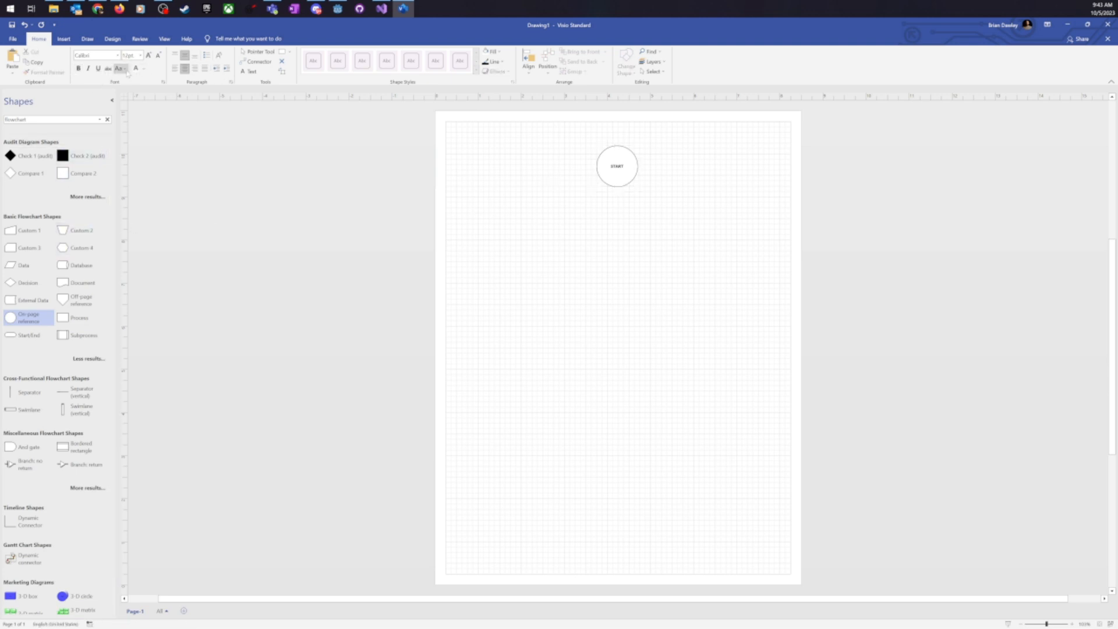
- Add a text box beside the START circle reading "Initialize world/counter to 0"
{"action": "left_click", "coordinate": [248, 71]}
{"action": "left_click_drag", "start_coordinate": [508, 138], "coordinate": [593, 186]}
{"action": "type", "text": "Initi"}
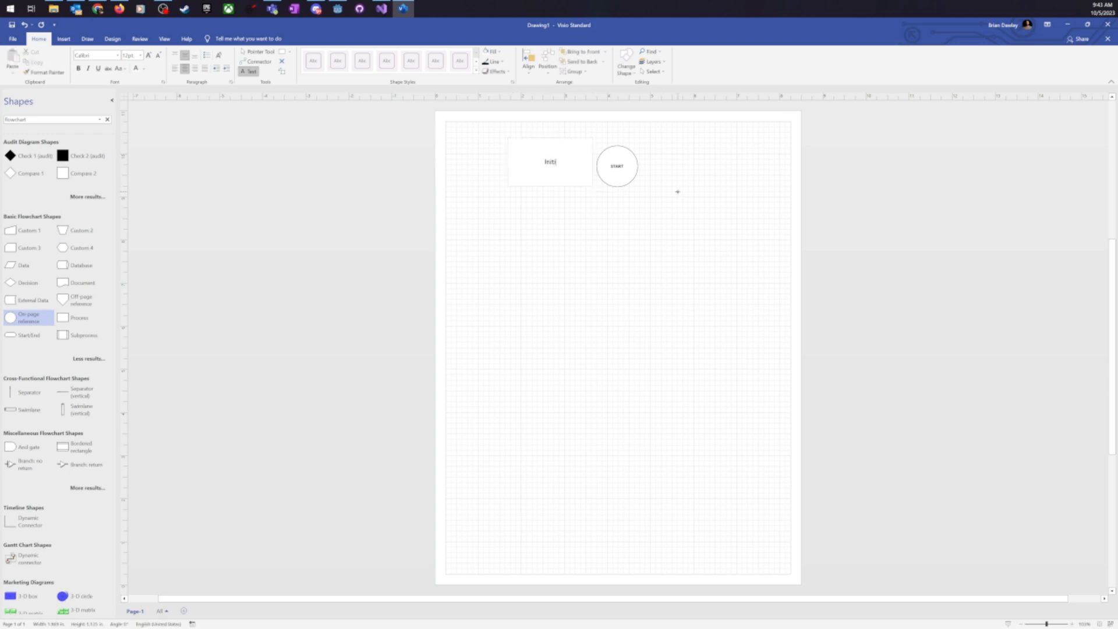
{"action": "type", "text": "alize world counter"}
{"action": "type", "text": "/"}
{"action": "key", "text": "Delete"}
{"action": "type", "text": "to 0"}
{"action": "left_click", "coordinate": [480, 178]}
{"action": "key", "text": "ctrl+z"}
{"action": "left_click", "coordinate": [520, 158]}
{"action": "key", "text": "Escape"}
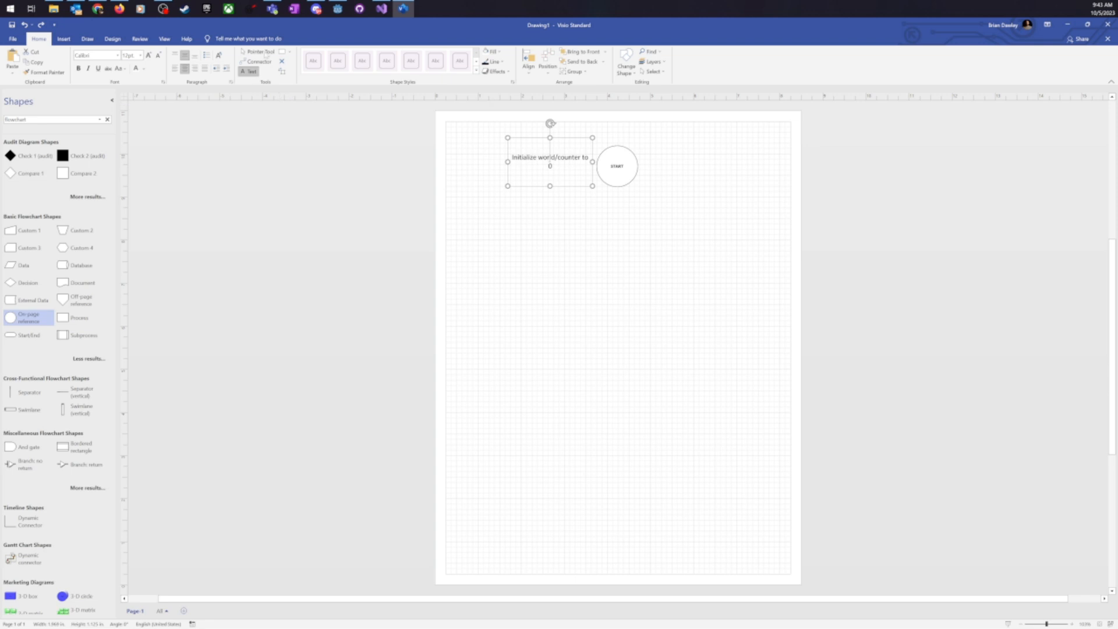
- Widen the text box beside START and add a second line reading "Initialize death counter to 0"
{"action": "key", "text": "ctrl+1"}
{"action": "left_click_drag", "start_coordinate": [509, 162], "coordinate": [471, 162]}
{"action": "double_click", "coordinate": [562, 172]}
{"action": "key", "text": "End"}
{"action": "key", "text": "Return"}
{"action": "type", "text": "Initialize death counter to 0"}
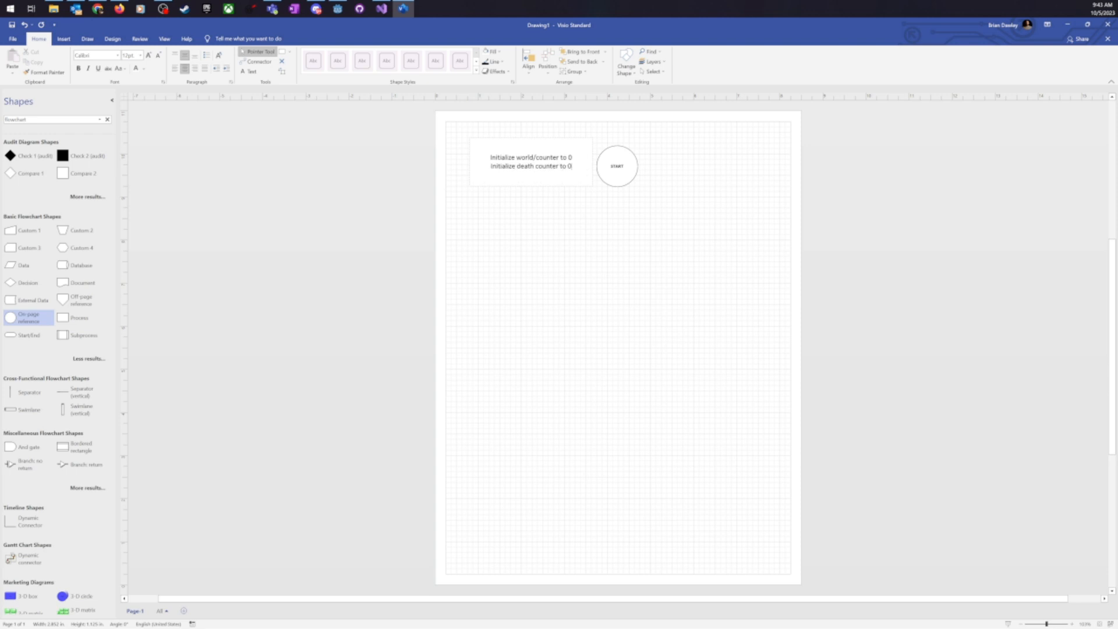
{"action": "key", "text": "Return"}
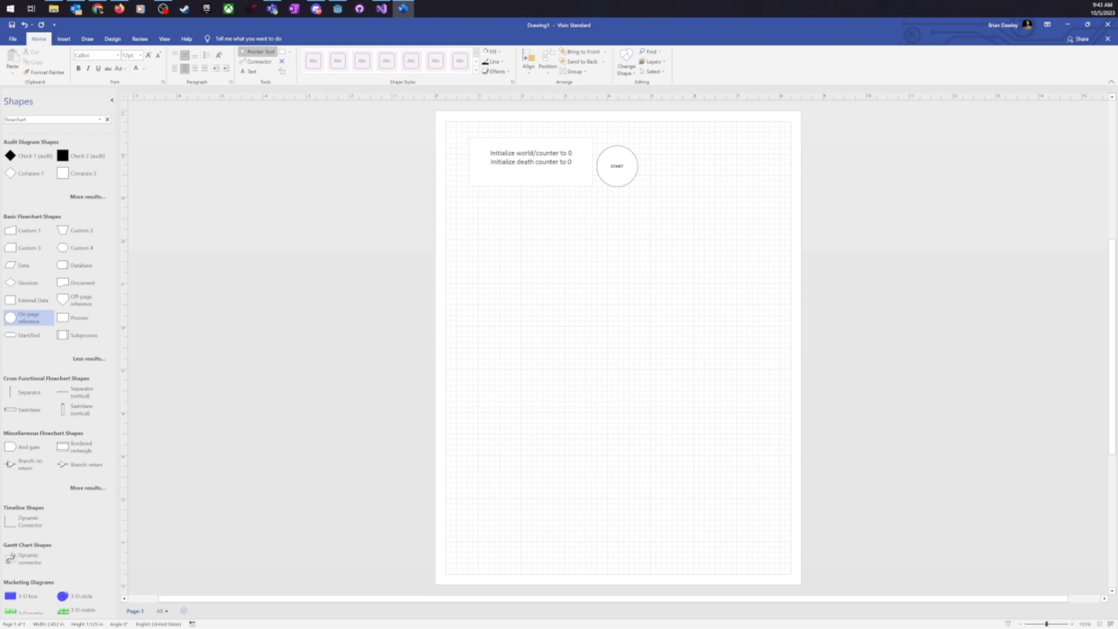
{"action": "key", "text": "BackSpace"}
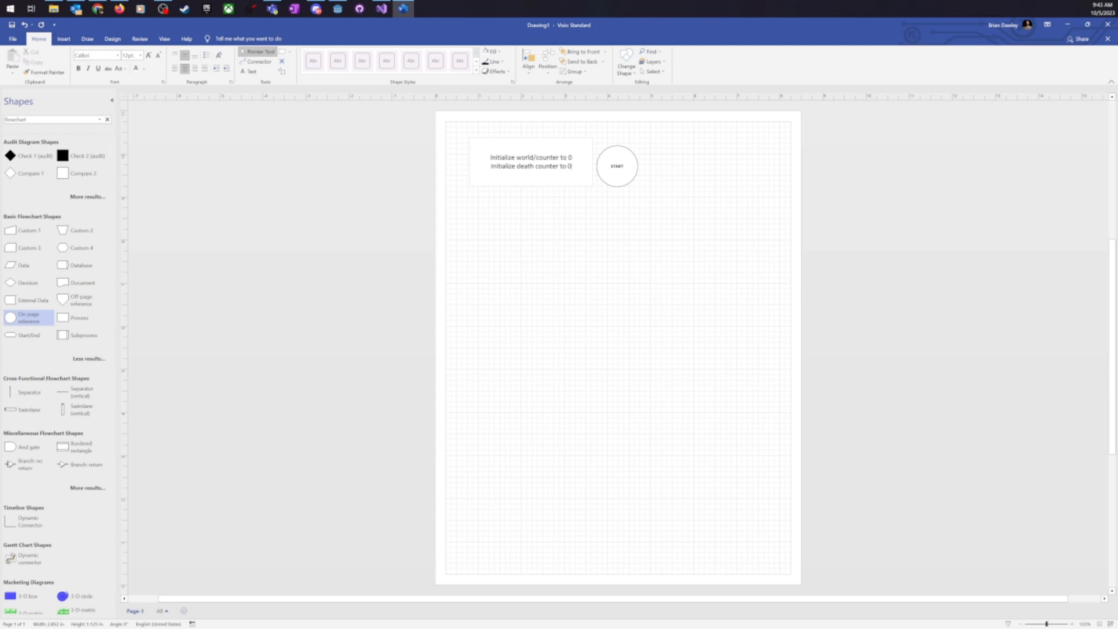
- Add the lines "Initialize the game" and "Display start screen" to the text beside START
{"action": "key", "text": "Return"}
{"action": "type", "text": "Initialize the game"}
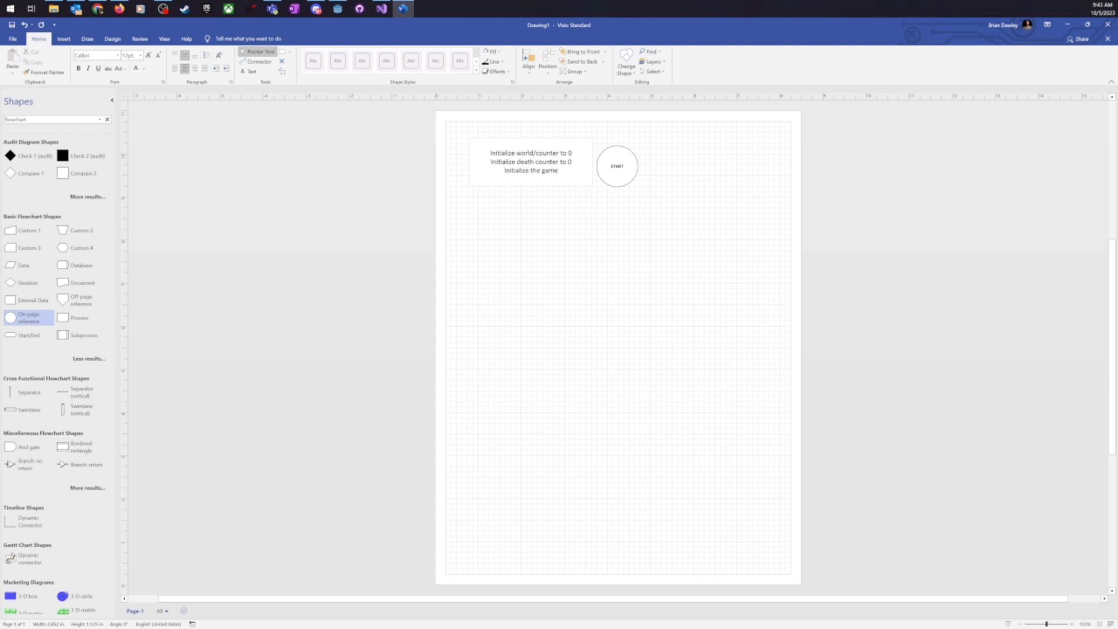
{"action": "key", "text": "Return"}
{"action": "type", "text": "Display start screen"}
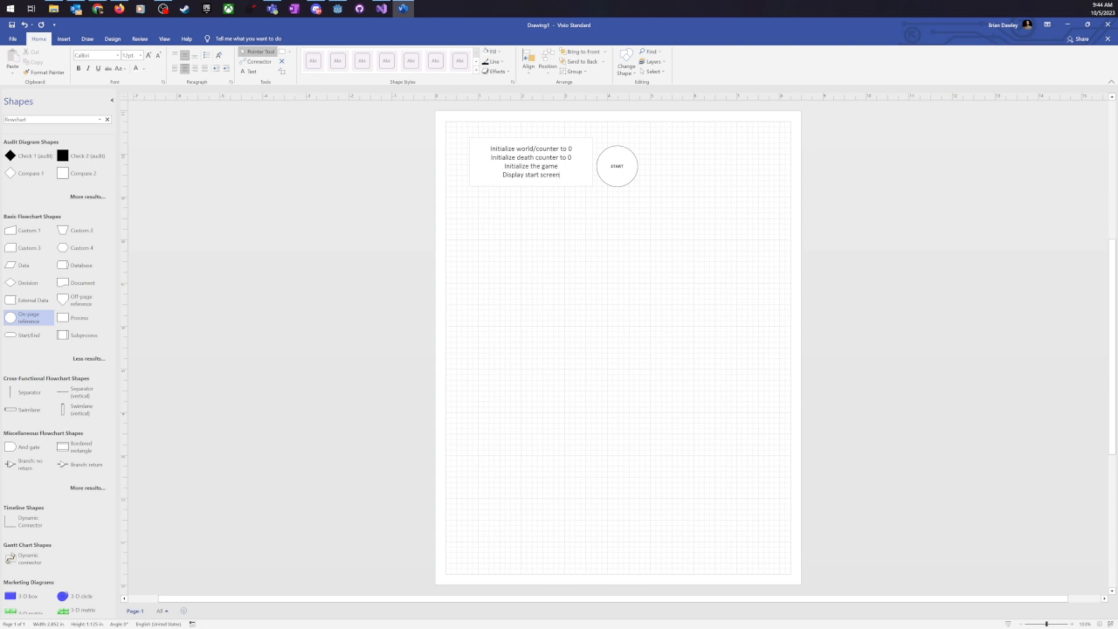
{"action": "key", "text": "Return"}
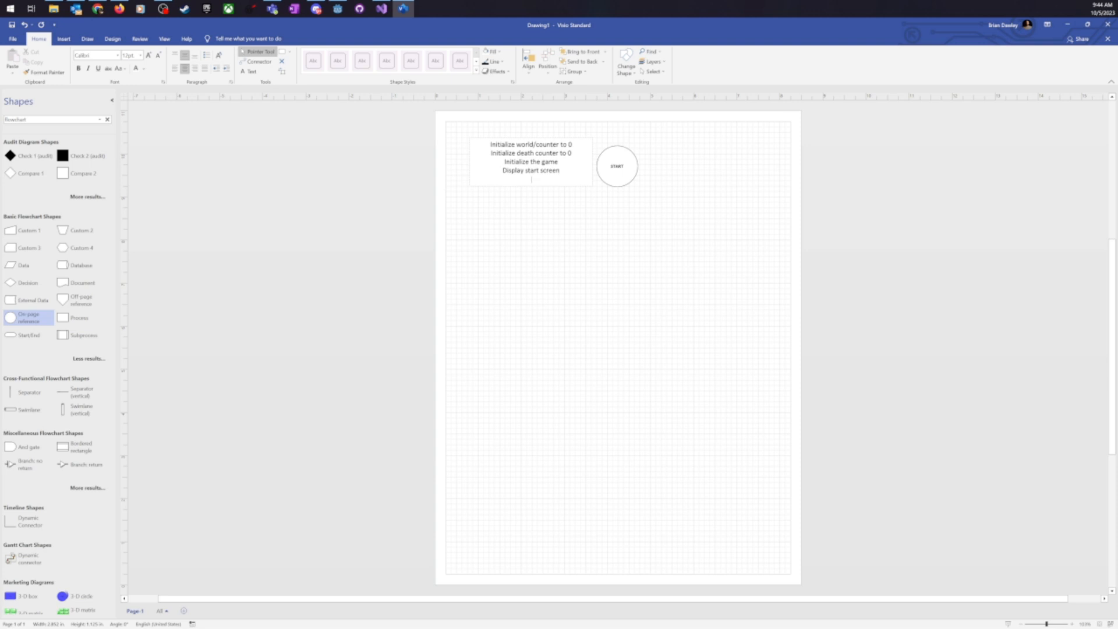
{"action": "key", "text": "BackSpace"}
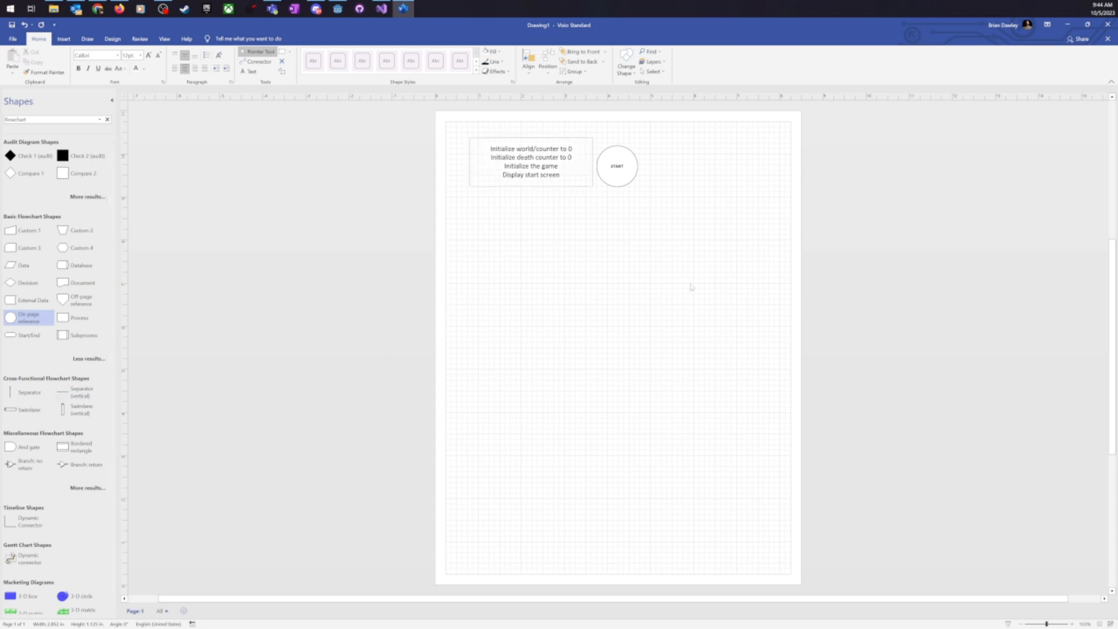
- Move the initialization text closer to the START circle and place a copy of the circle directly below the original
{"action": "left_click_drag", "start_coordinate": [545, 157], "coordinate": [619, 269]}
{"action": "left_click", "coordinate": [733, 193]}
{"action": "left_click", "coordinate": [614, 170]}
{"action": "left_click", "coordinate": [645, 175]}
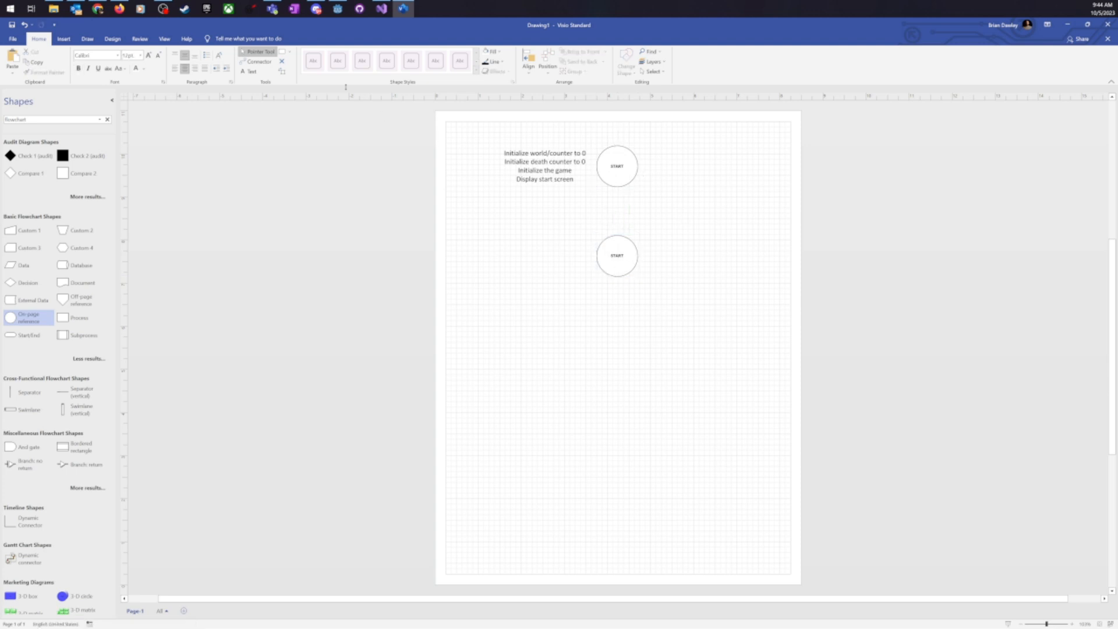
- Connect the START circle to its copy below and label the connector "On play button pressed"
{"action": "left_click", "coordinate": [256, 62]}
{"action": "left_click_drag", "start_coordinate": [618, 187], "coordinate": [617, 235]}
{"action": "left_click", "coordinate": [253, 71]}
{"action": "type", "text": "On play button pressed"}
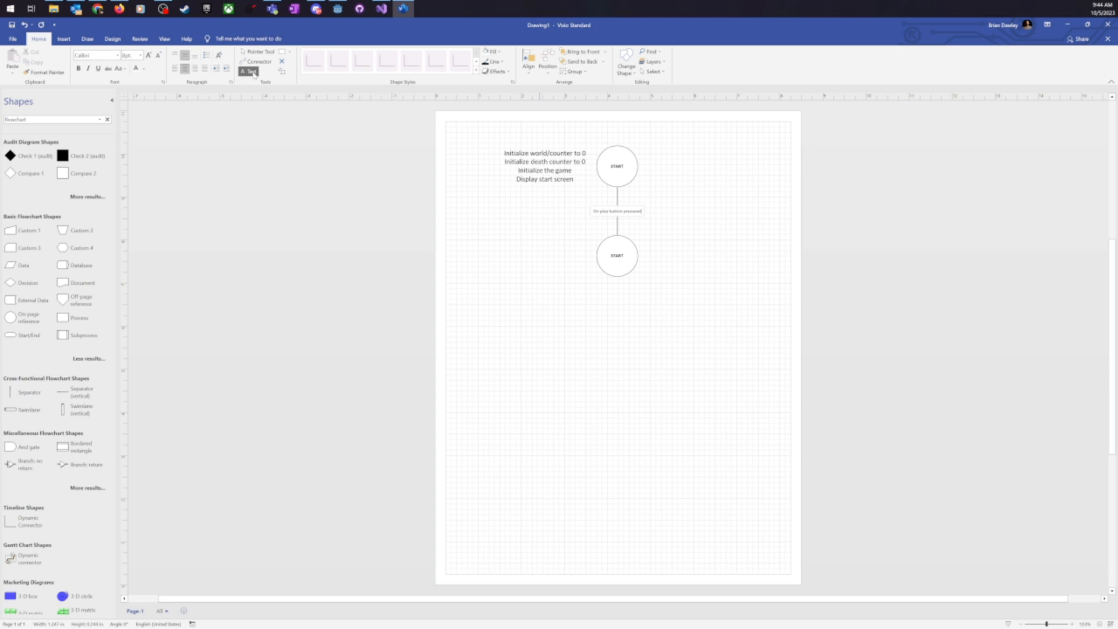
- Give the connector between the two circles a filled arrowhead pointing at the lower circle
{"action": "left_click", "coordinate": [257, 62]}
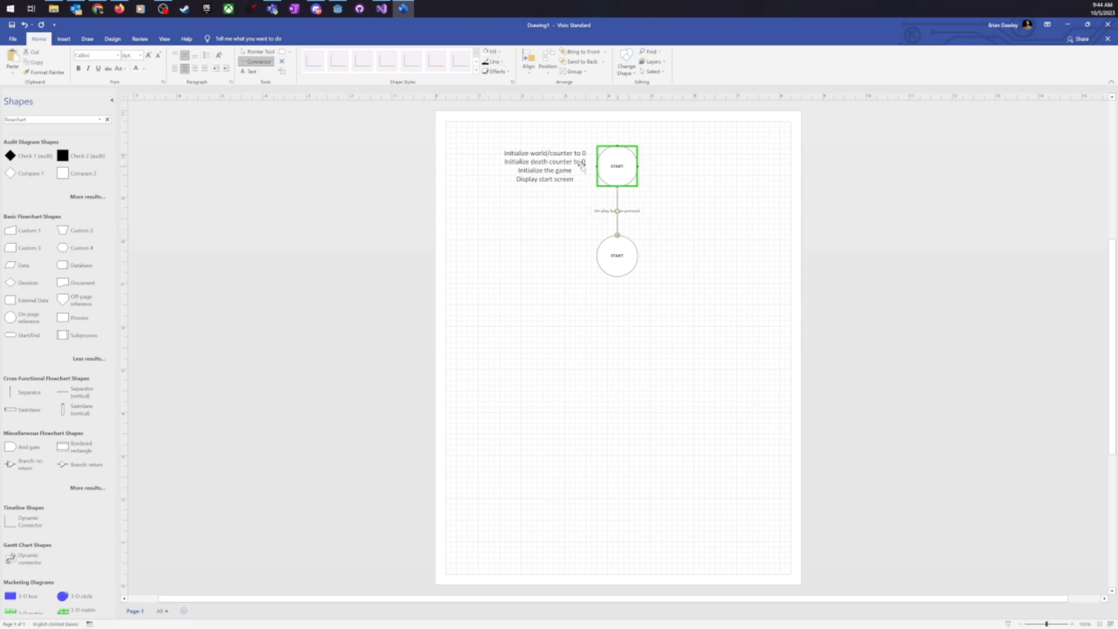
{"action": "left_click", "coordinate": [506, 62]}
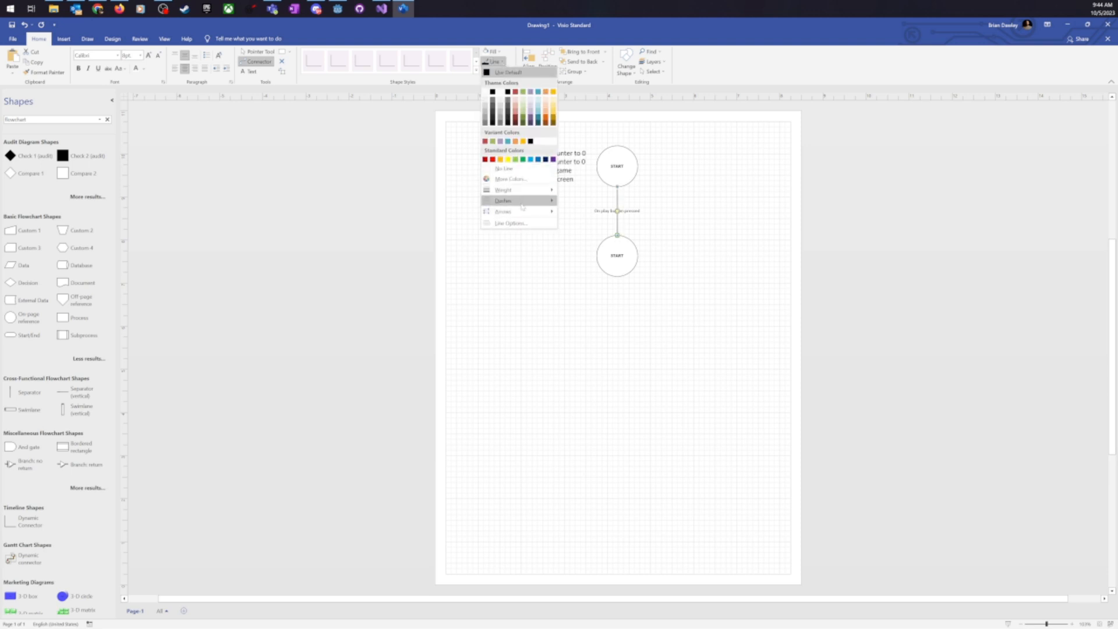
{"action": "mouse_move", "coordinate": [518, 211]}
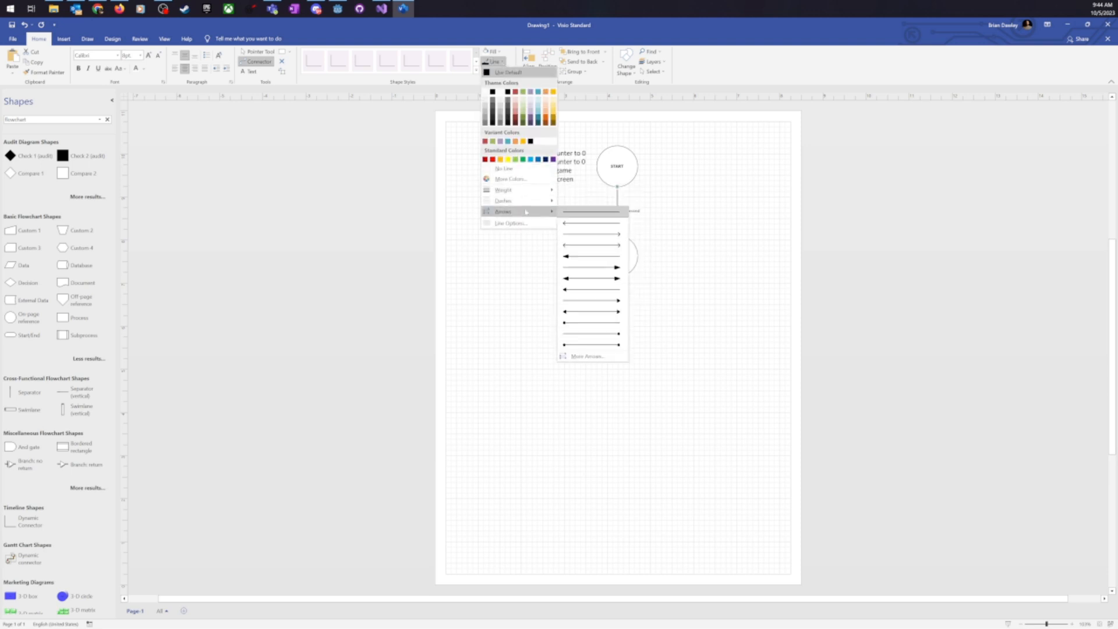
{"action": "left_click", "coordinate": [600, 268]}
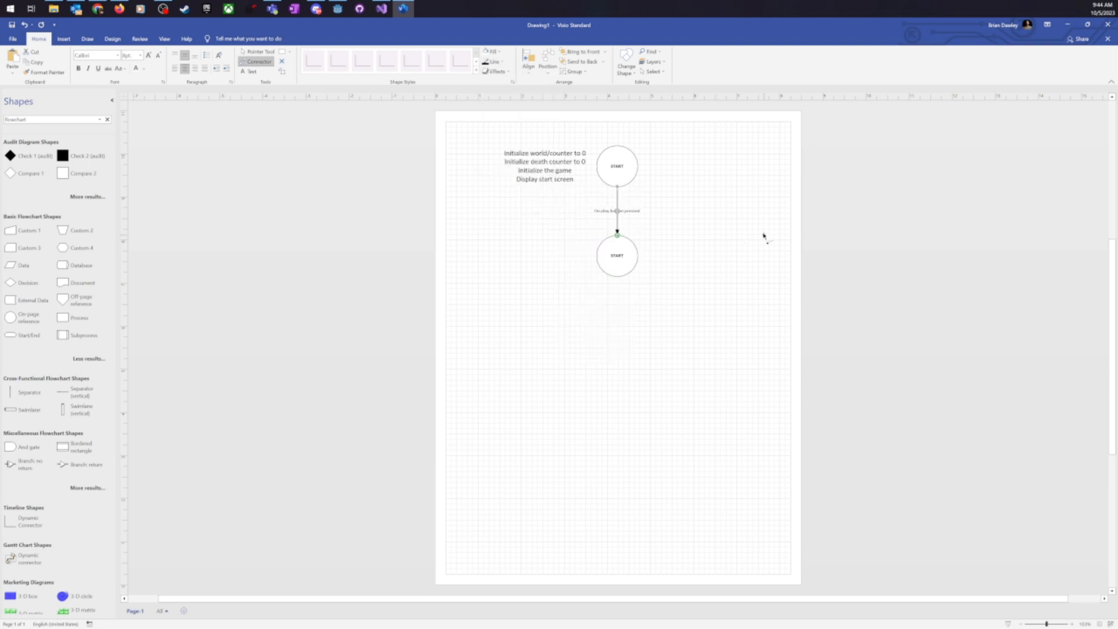
- Replace the lower circle's label with "Play level worldCounter"
{"action": "left_click", "coordinate": [271, 52]}
{"action": "double_click", "coordinate": [626, 260]}
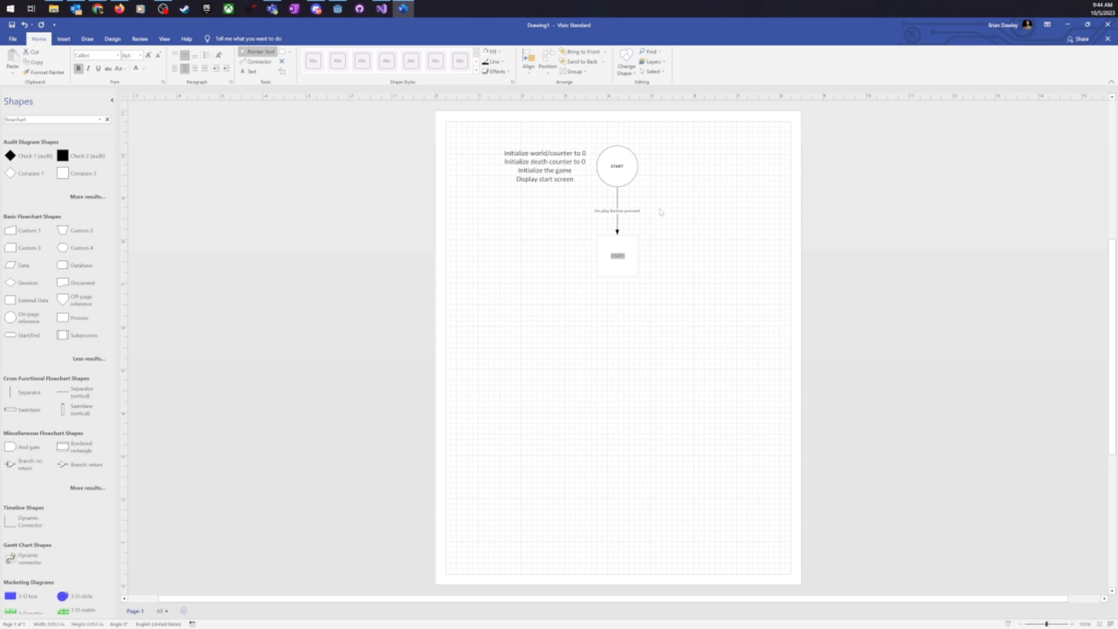
{"action": "type", "text": "Plye"}
{"action": "type", "text": " level"}
{"action": "type", "text": " worldCounter"}
{"action": "left_click", "coordinate": [665, 264]}
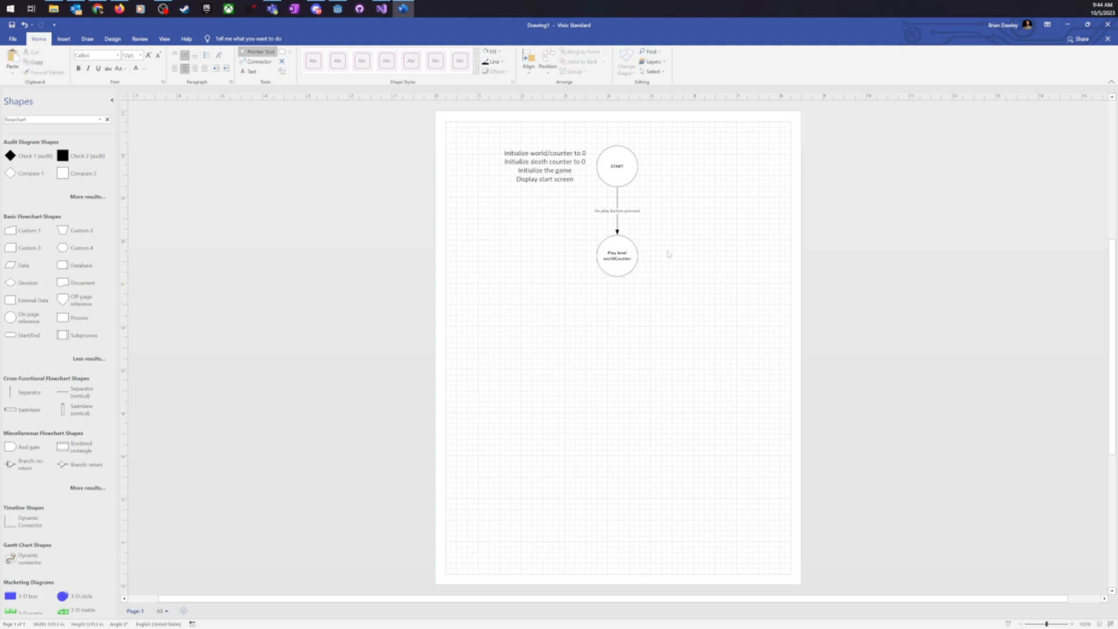
- Add a text box beside the Play level circle reading "Load level worldCounter" and "Play the level" on two lines, and reduce its height slightly
{"action": "left_click", "coordinate": [251, 71]}
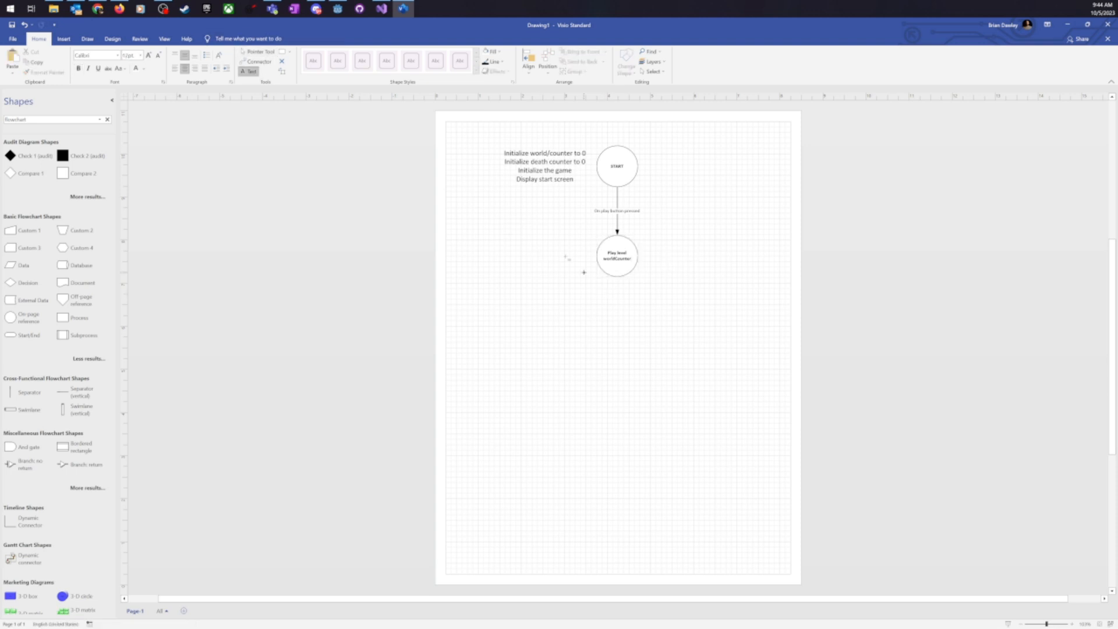
{"action": "left_click", "coordinate": [522, 235]}
{"action": "key", "text": "Escape"}
{"action": "left_click_drag", "start_coordinate": [495, 235], "coordinate": [597, 285]}
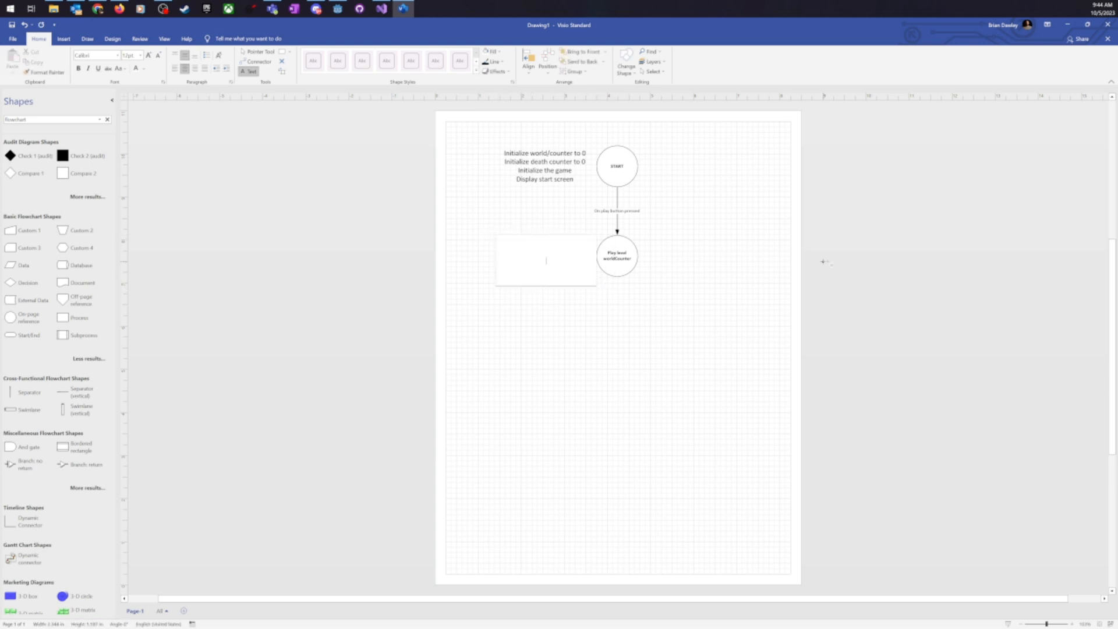
{"action": "type", "text": "Load level worldCounter"}
{"action": "key", "text": "Return"}
{"action": "type", "text": "Play the level"}
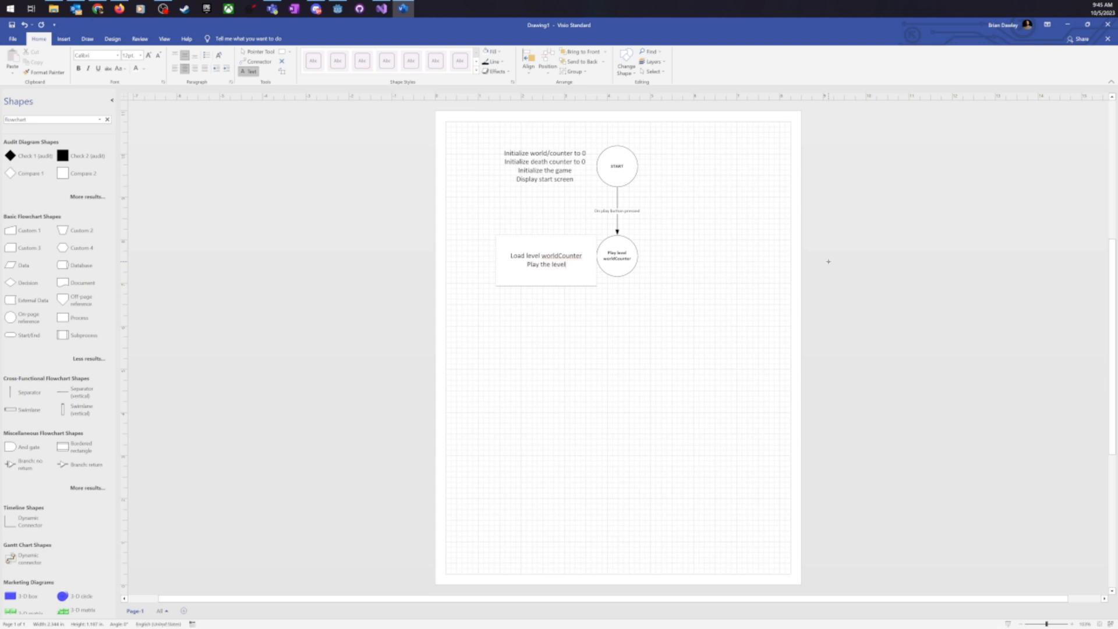
{"action": "key", "text": "Escape"}
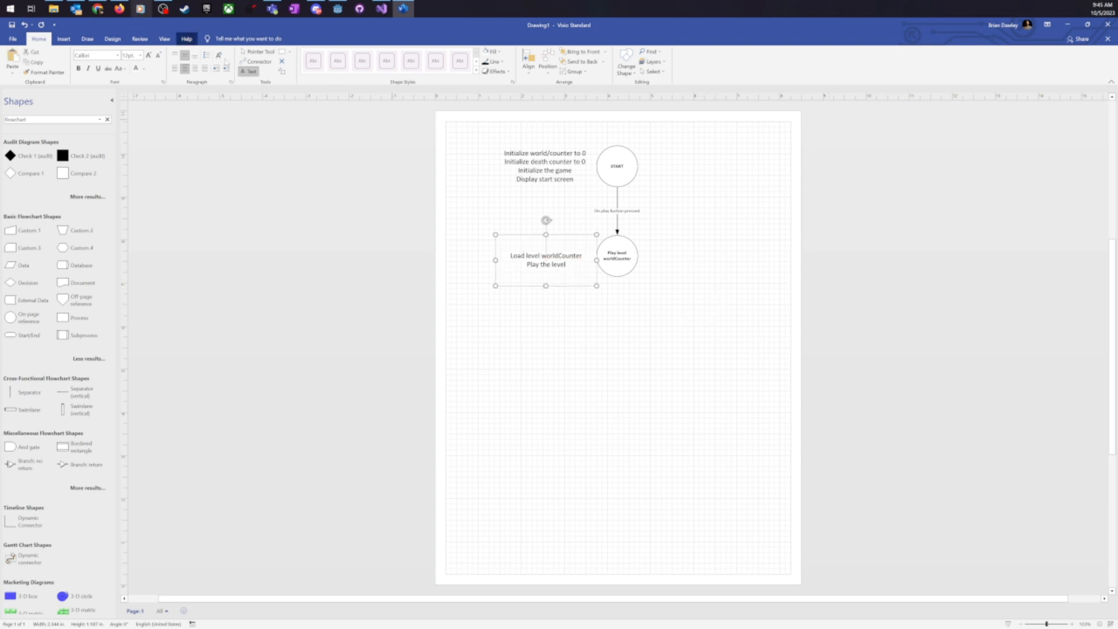
{"action": "left_click_drag", "start_coordinate": [547, 285], "coordinate": [547, 275]}
{"action": "left_click", "coordinate": [711, 297]}
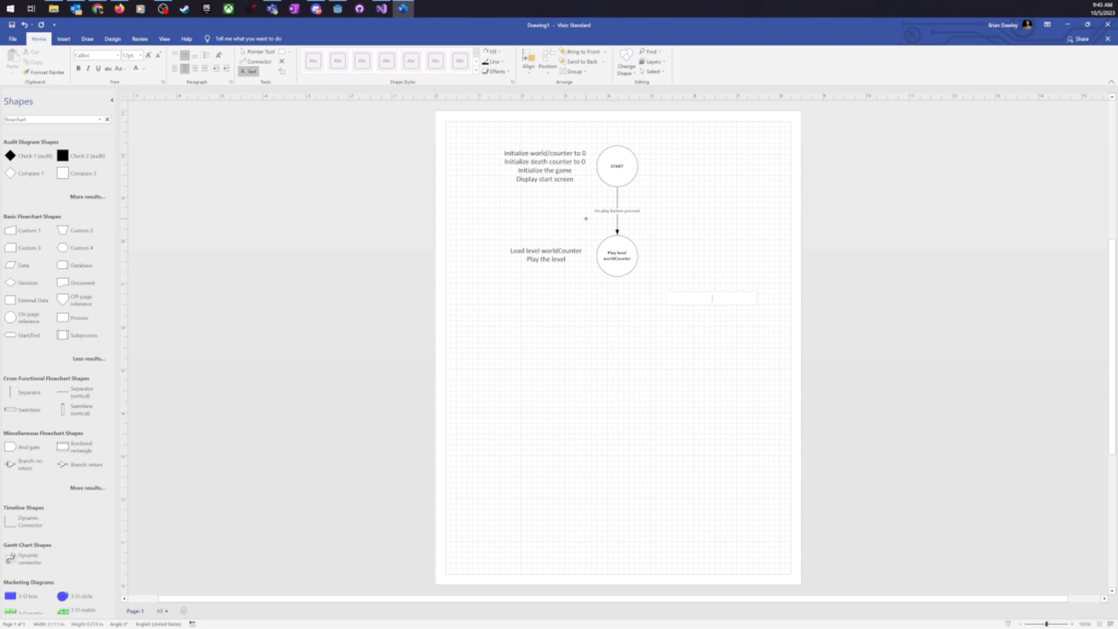
{"action": "left_click", "coordinate": [262, 53]}
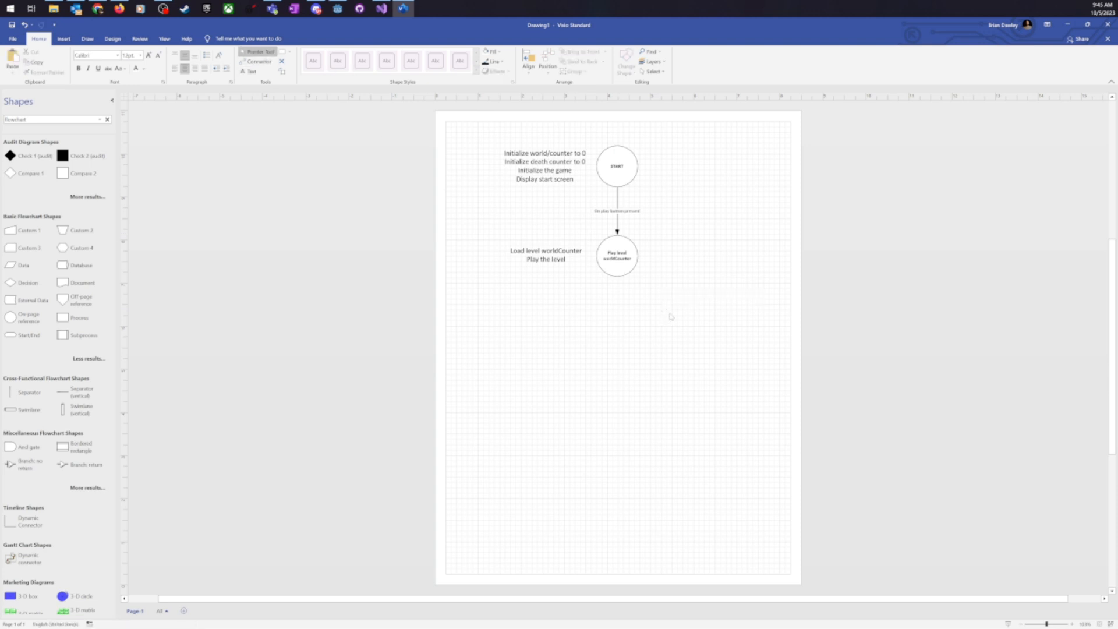
- Copy the Play level circle diagonally down to the left and relabel the copy "Death screen"
{"action": "left_click", "coordinate": [624, 260]}
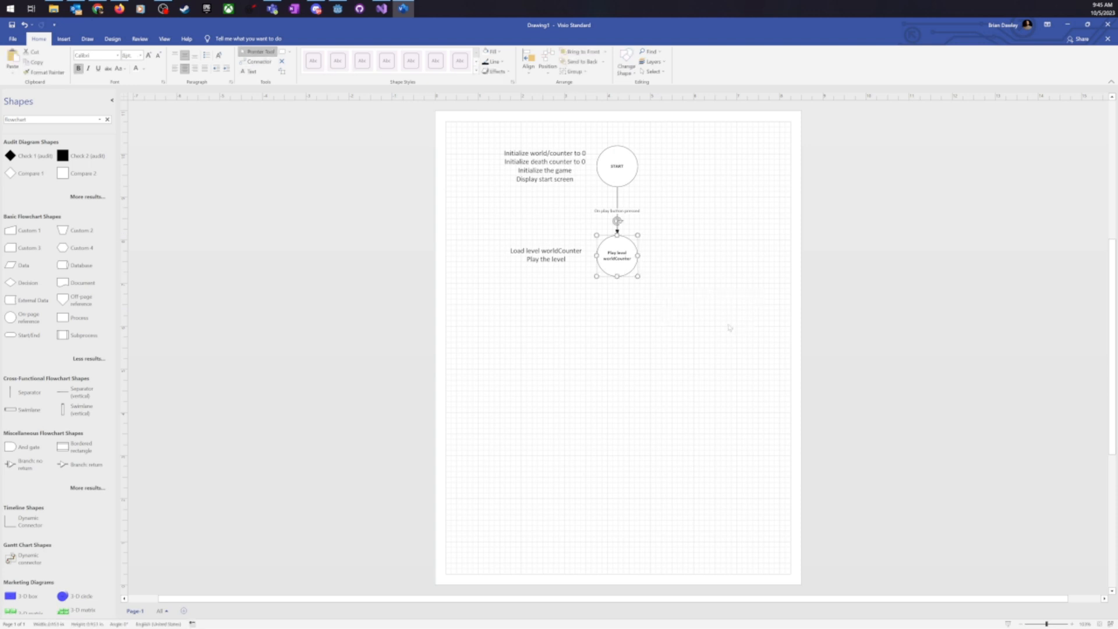
{"action": "left_click_drag", "start_coordinate": [621, 271], "coordinate": [549, 345]}
{"action": "key", "text": "F2"}
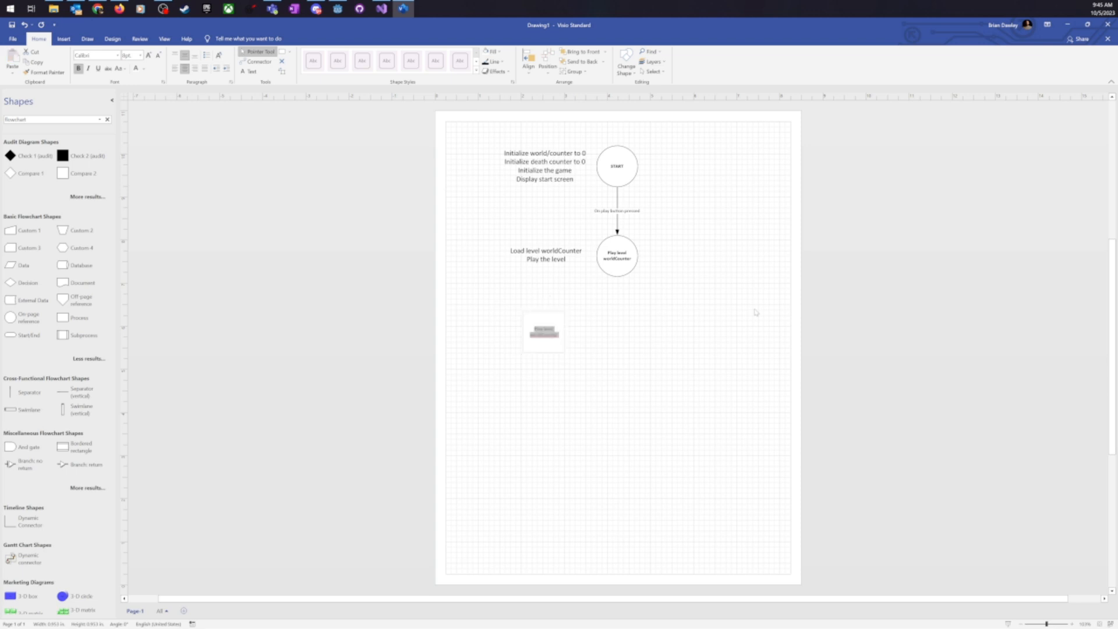
{"action": "type", "text": "Player"}
{"action": "key", "text": "BackSpace"}
{"action": "key", "text": "BackSpace"}
{"action": "key", "text": "BackSpace"}
{"action": "key", "text": "BackSpace"}
{"action": "key", "text": "BackSpace"}
{"action": "key", "text": "BackSpace"}
{"action": "type", "text": "Death"}
{"action": "left_click", "coordinate": [663, 310]}
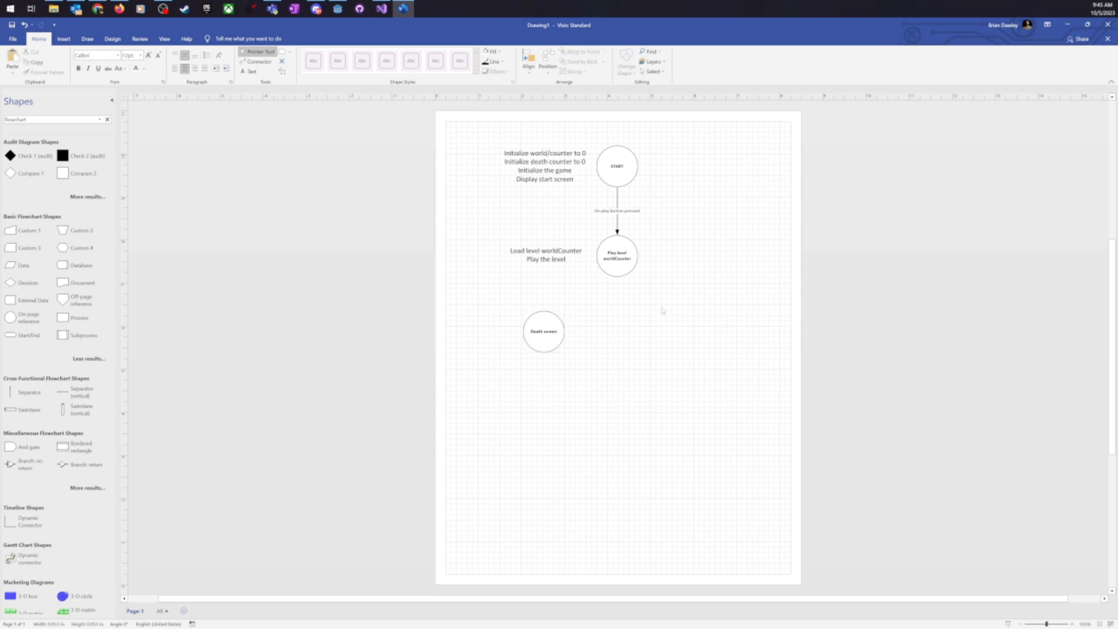
- Link the Play level circle to the Death screen circle with a straight connector labelled "Player dies"
{"action": "left_click", "coordinate": [256, 61]}
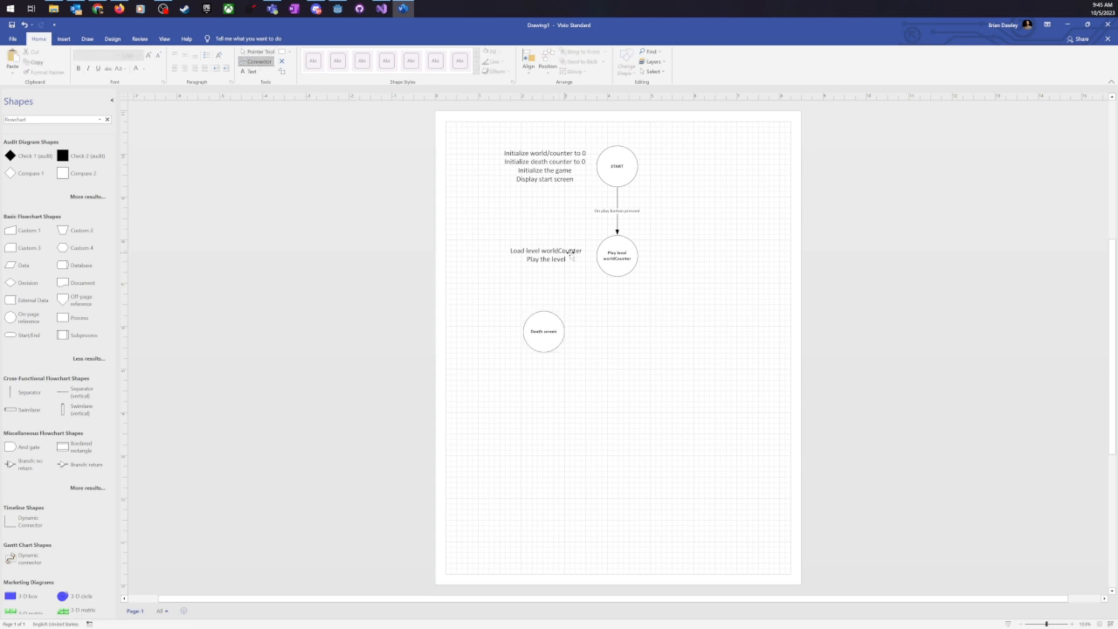
{"action": "left_click_drag", "start_coordinate": [615, 278], "coordinate": [561, 326]}
{"action": "right_click", "coordinate": [619, 311]}
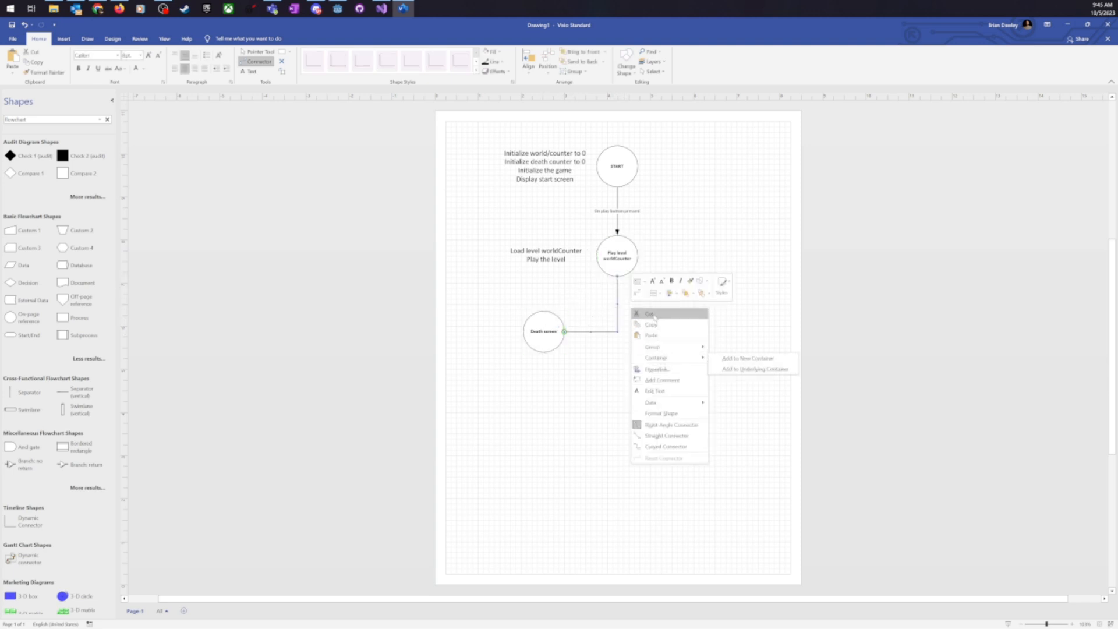
{"action": "left_click", "coordinate": [667, 436]}
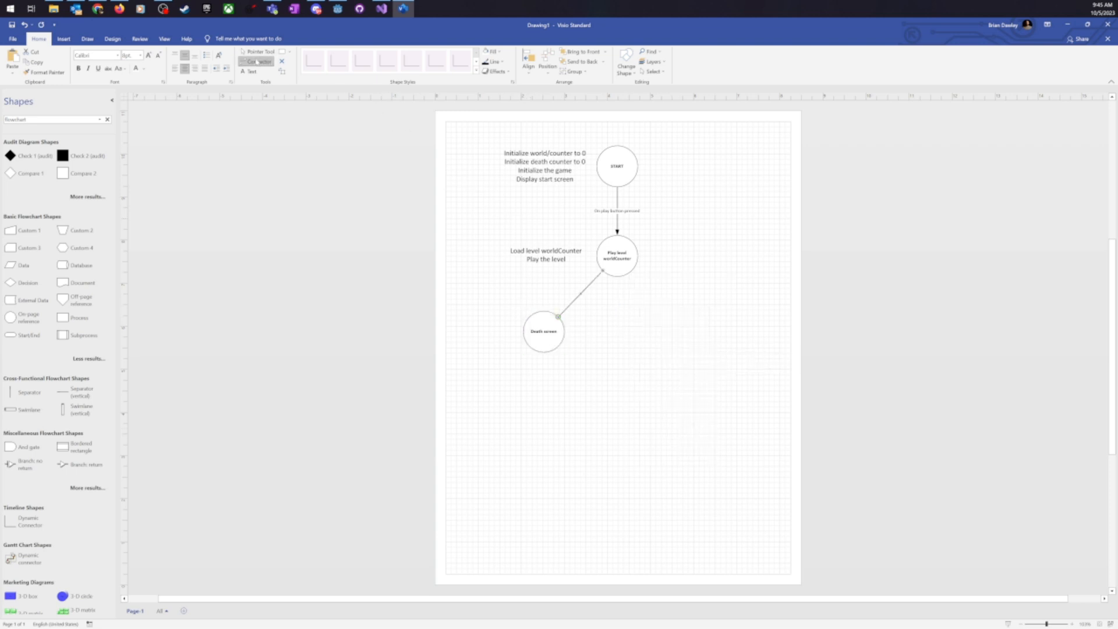
{"action": "left_click", "coordinate": [251, 71]}
{"action": "left_click", "coordinate": [620, 384]}
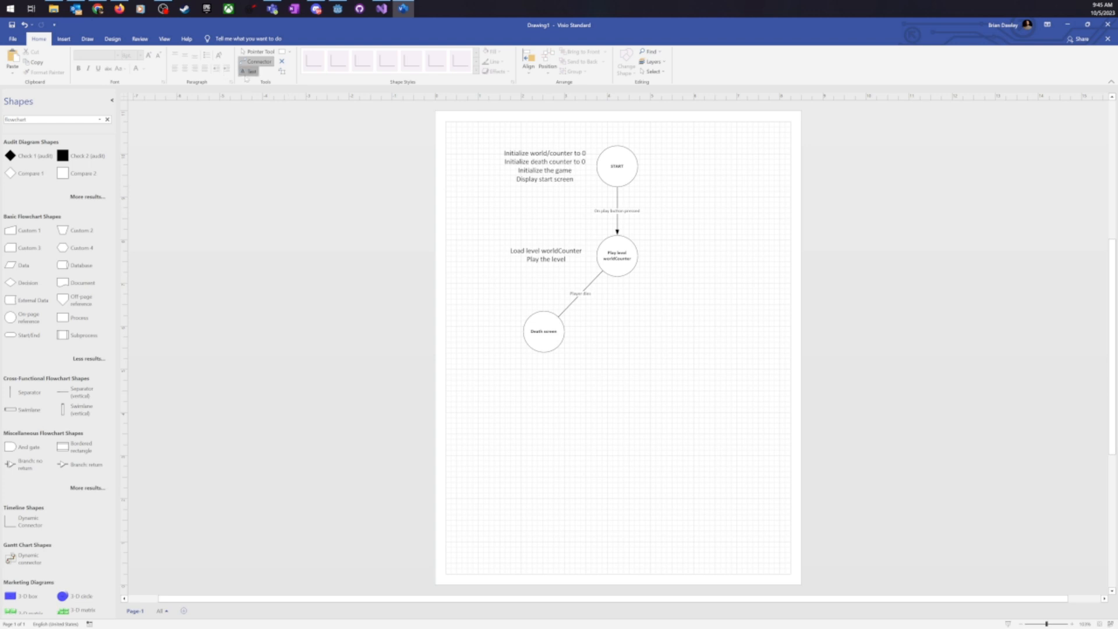
- Add a text box beside the Death screen circle reading "Wait for restart" and "Or quit" on two lines
{"action": "left_click", "coordinate": [251, 71]}
{"action": "left_click_drag", "start_coordinate": [441, 310], "coordinate": [521, 354]}
{"action": "type", "text": "Wait for restart"}
{"action": "key", "text": "Return"}
{"action": "type", "text": "Or quit"}
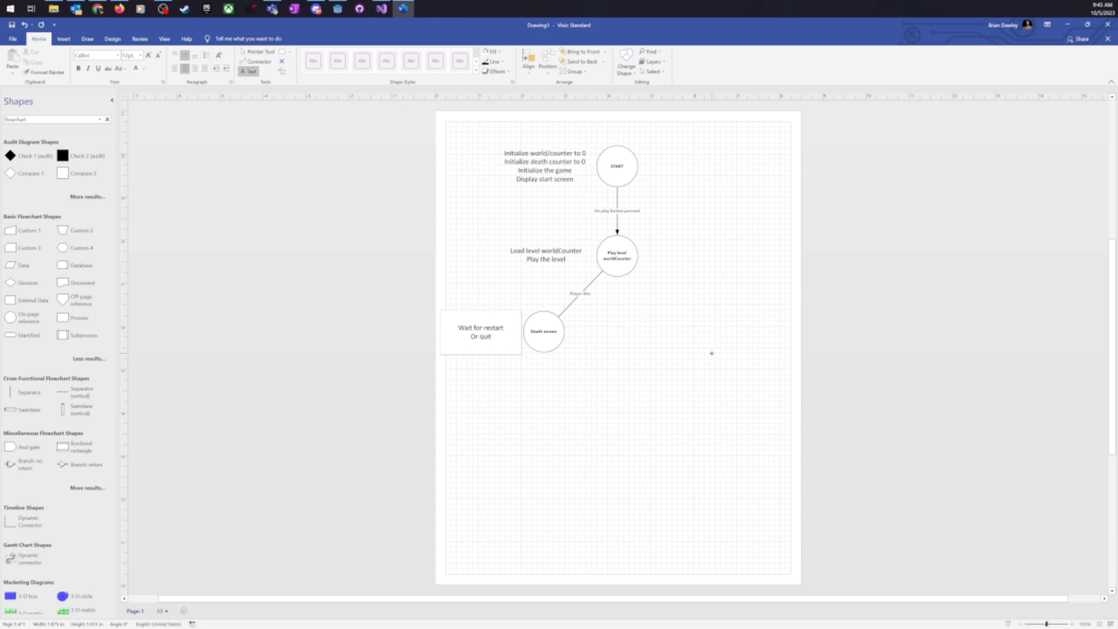
- Delete the "Or quit" line from the text box beside the Death screen circle and finish editing it
{"action": "key", "text": "shift+Home"}
{"action": "key", "text": "BackSpace"}
{"action": "key", "text": "BackSpace"}
{"action": "left_click", "coordinate": [256, 52]}
{"action": "left_click", "coordinate": [732, 333]}
- Copy the START circle horizontally to the right side of the page and relabel the copy "Quit"
{"action": "left_click", "coordinate": [619, 170]}
{"action": "left_click_drag", "start_coordinate": [628, 172], "coordinate": [765, 171]}
{"action": "type", "text": "Quit"}
{"action": "left_click", "coordinate": [801, 232]}
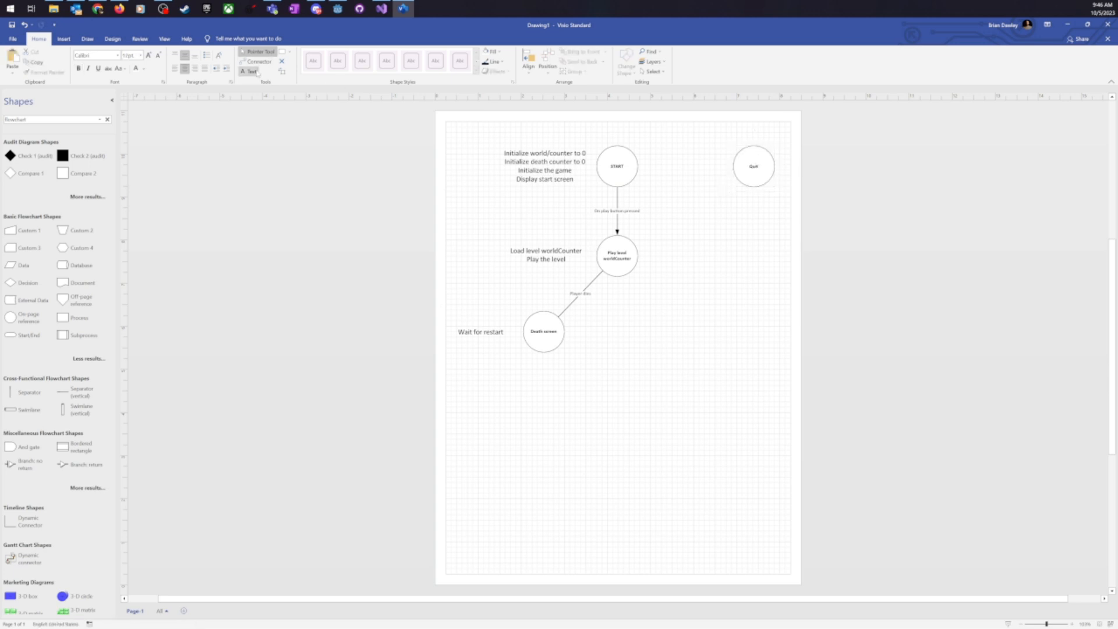
- Draw a short horizontal connector into the left side of the Quit circle, with an arrowhead at the circle's end
{"action": "left_click", "coordinate": [257, 61]}
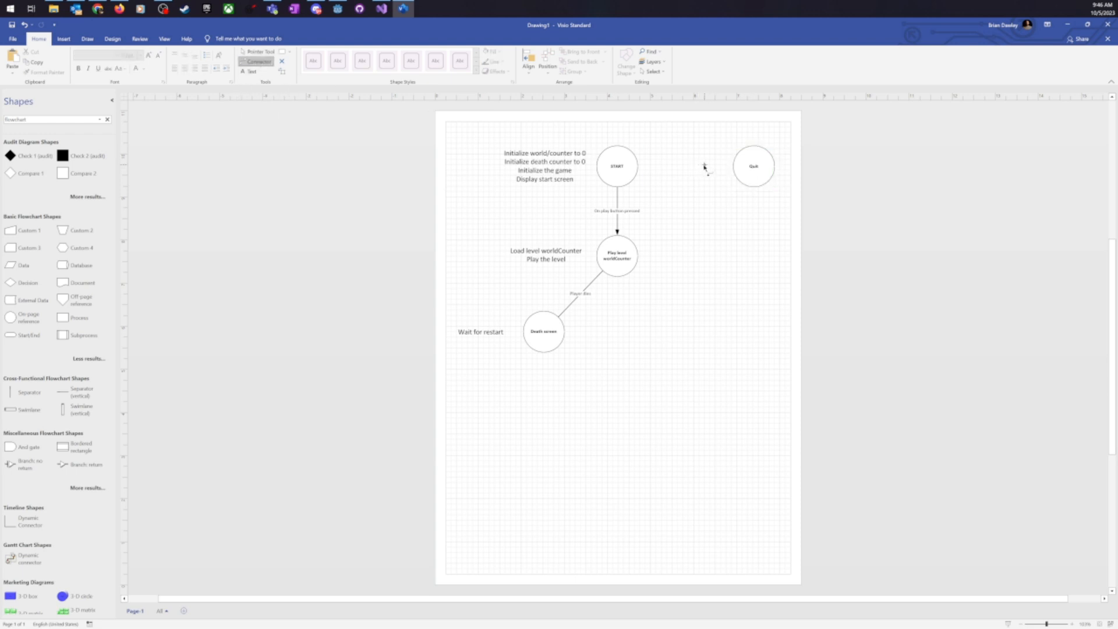
{"action": "left_click_drag", "start_coordinate": [704, 167], "coordinate": [733, 166]}
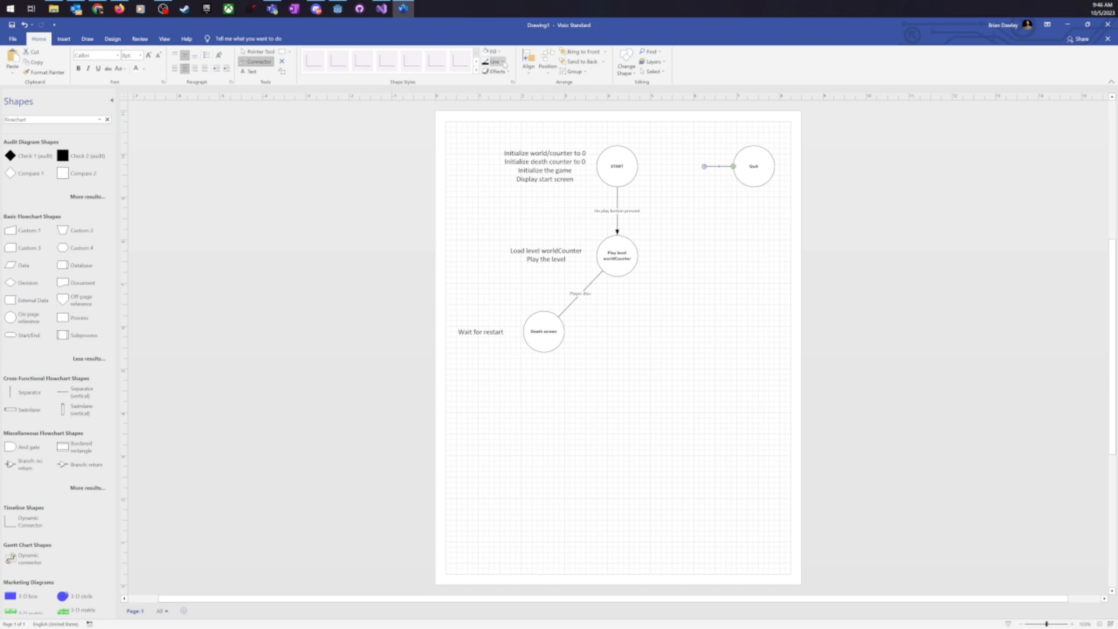
{"action": "left_click", "coordinate": [505, 64]}
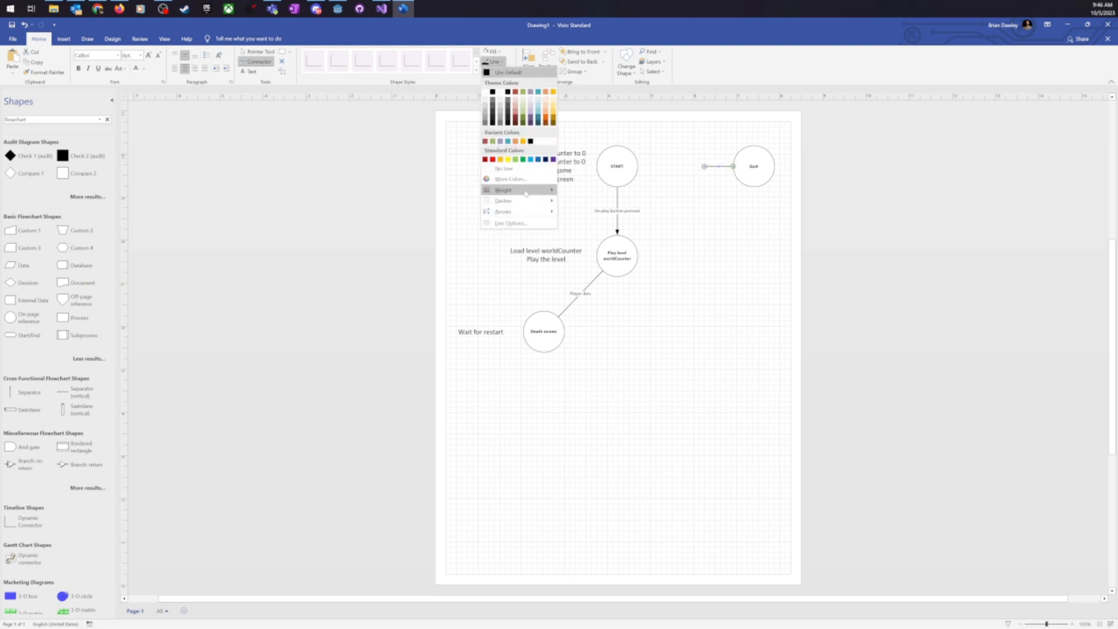
{"action": "mouse_move", "coordinate": [528, 211]}
{"action": "left_click", "coordinate": [594, 265]}
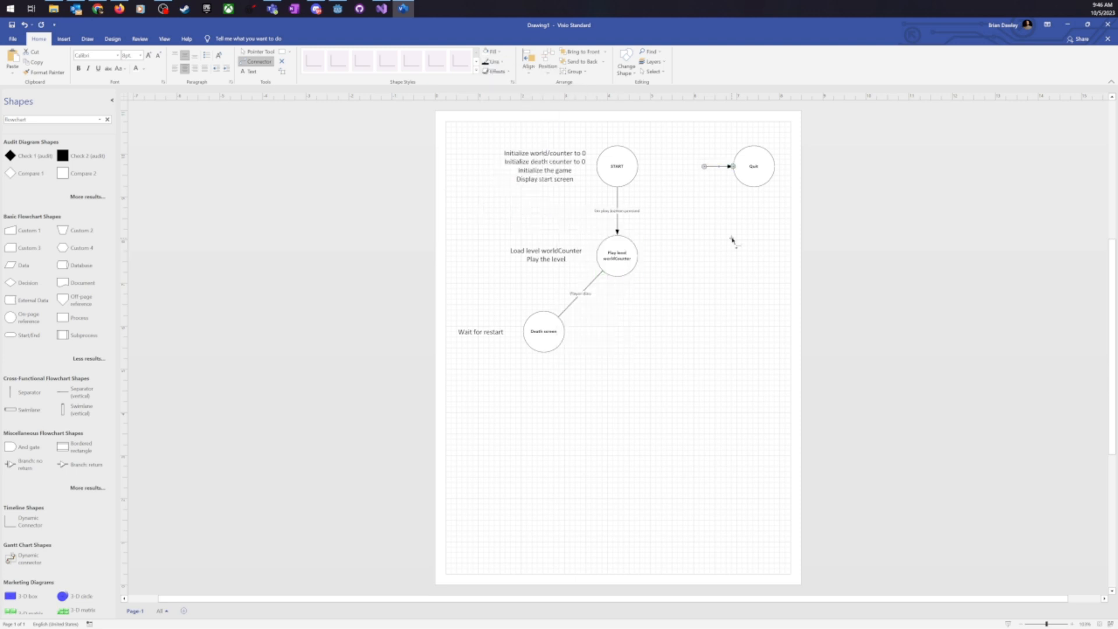
- Label the connector into the Quit circle "Quit button or key pressed" and lengthen its free end slightly to the left
{"action": "left_click", "coordinate": [622, 127]}
{"action": "type", "text": "utton or"}
{"action": "type", "text": " let"}
{"action": "key", "text": "Escape"}
{"action": "key", "text": "ctrl+1"}
{"action": "left_click", "coordinate": [699, 244]}
{"action": "left_click", "coordinate": [717, 163]}
{"action": "left_click", "coordinate": [714, 222]}
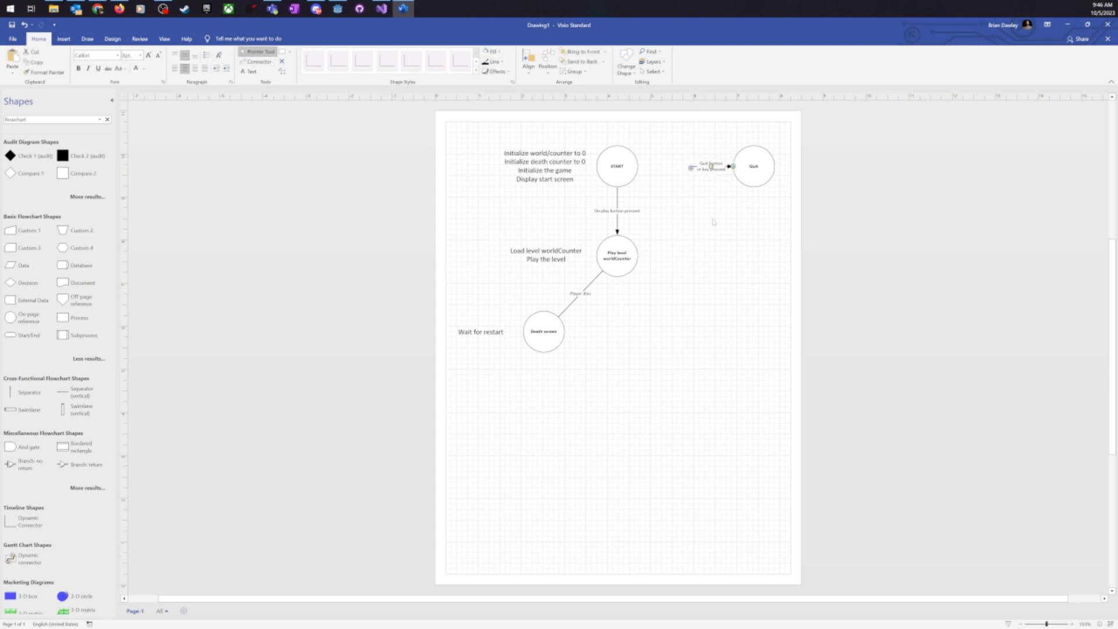
{"action": "left_click", "coordinate": [692, 168]}
{"action": "left_click", "coordinate": [698, 180]}
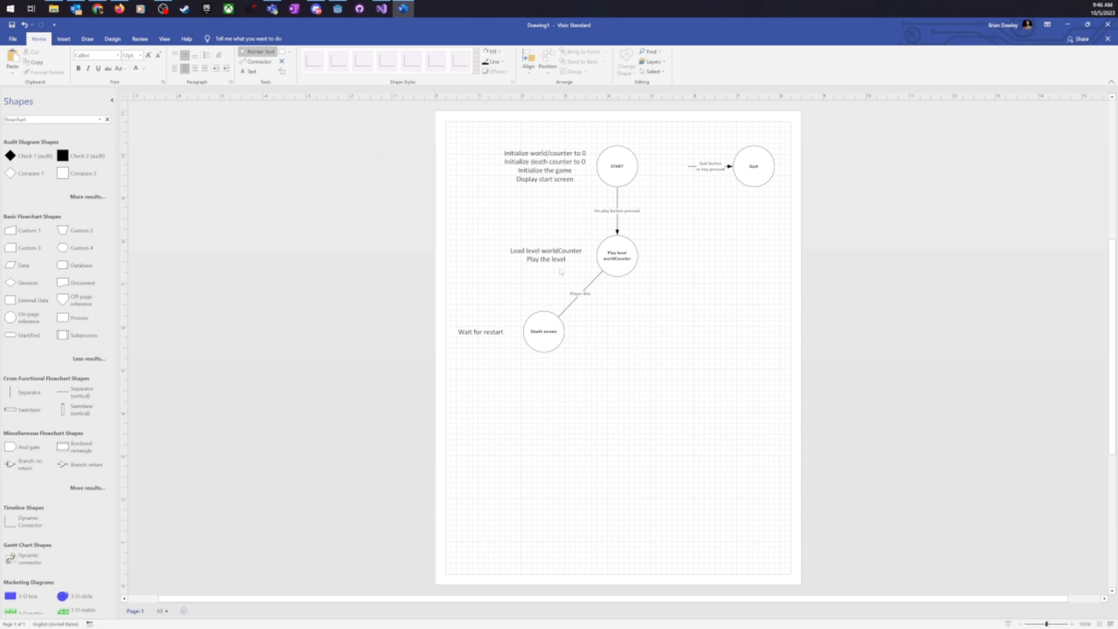
- Add "On restart key pressed" below "Player dies" in the connector's label, leaving a blank line between them
{"action": "left_click", "coordinate": [579, 295]}
{"action": "key", "text": "End"}
{"action": "key", "text": "Return"}
{"action": "key", "text": "Return"}
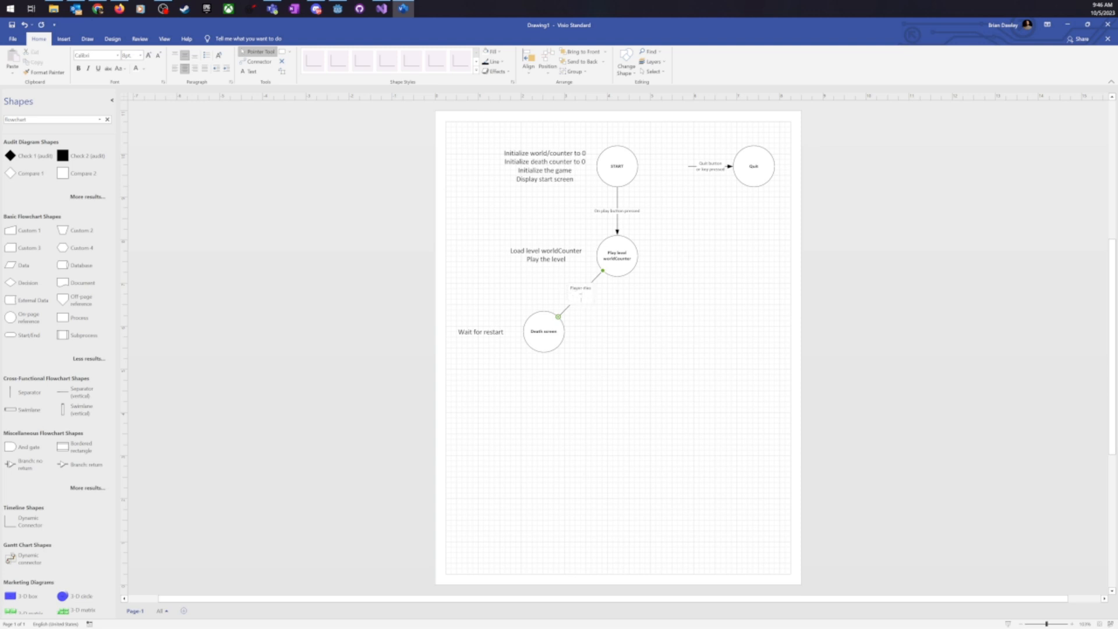
{"action": "type", "text": "On restart but"}
{"action": "left_click", "coordinate": [685, 357]}
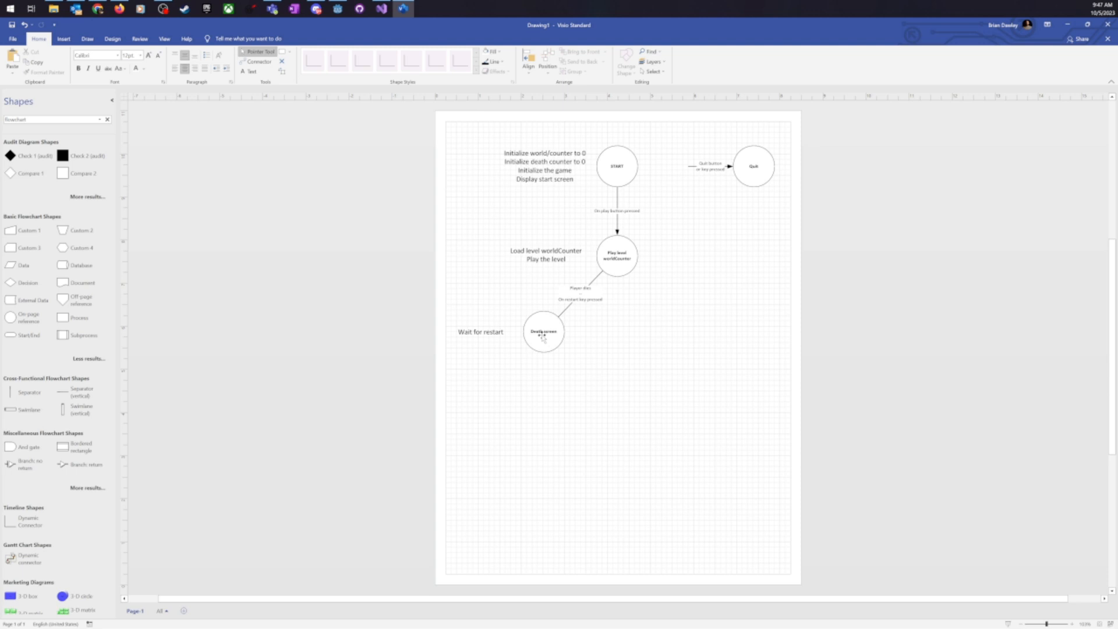
- Give the connector between the Play level and Death screen circles arrowheads at both ends
{"action": "left_click", "coordinate": [607, 272]}
{"action": "left_click", "coordinate": [494, 61]}
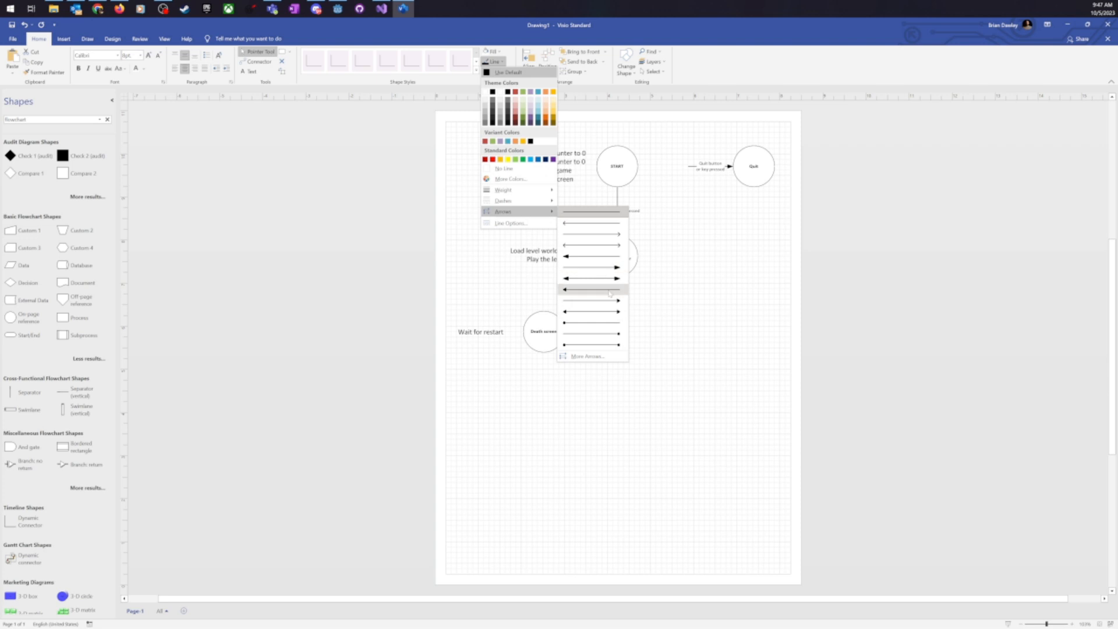
{"action": "left_click", "coordinate": [600, 268]}
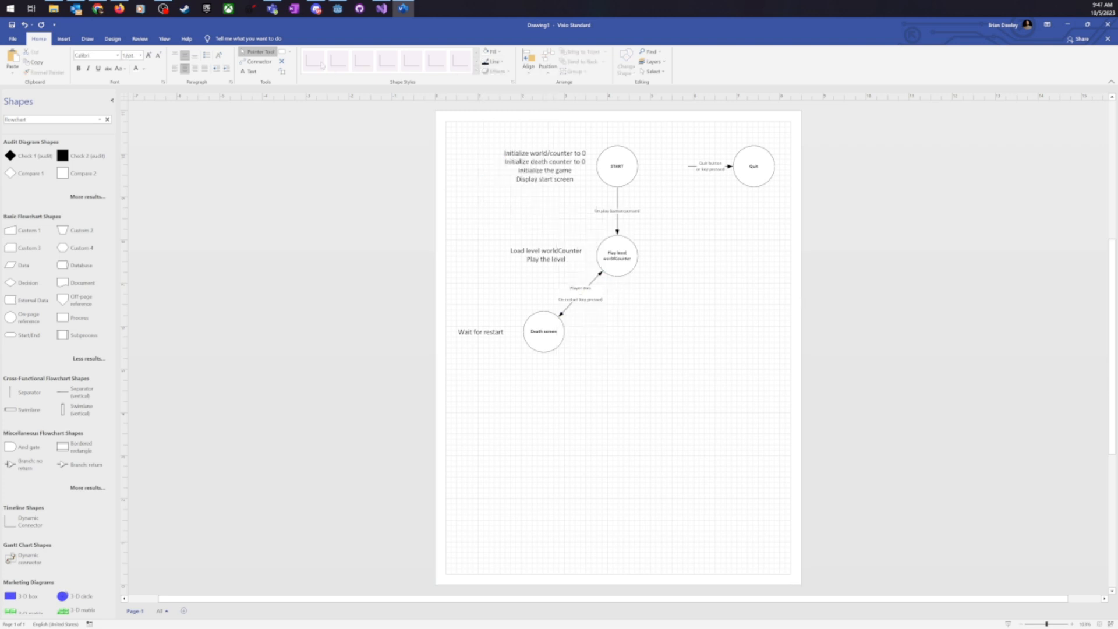
- Copy the Death screen circle horizontally to the right of the Play level circle and relabel the copy "Load next level"
{"action": "left_click_drag", "start_coordinate": [561, 348], "coordinate": [704, 333]}
{"action": "key", "text": "F2"}
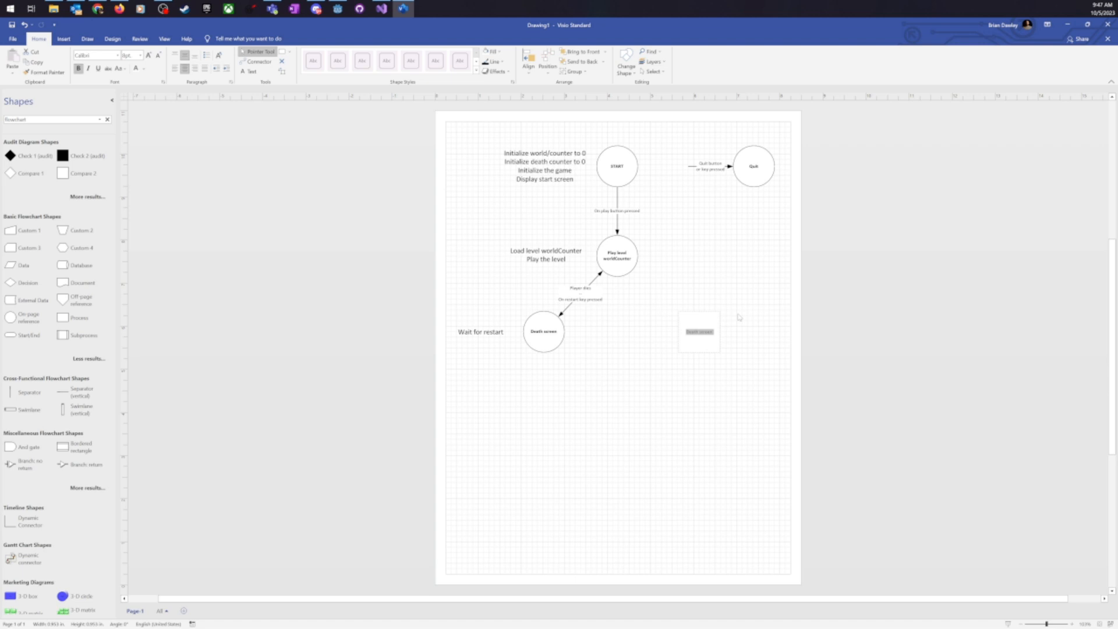
{"action": "type", "text": "Load next level"}
{"action": "left_click", "coordinate": [626, 459]}
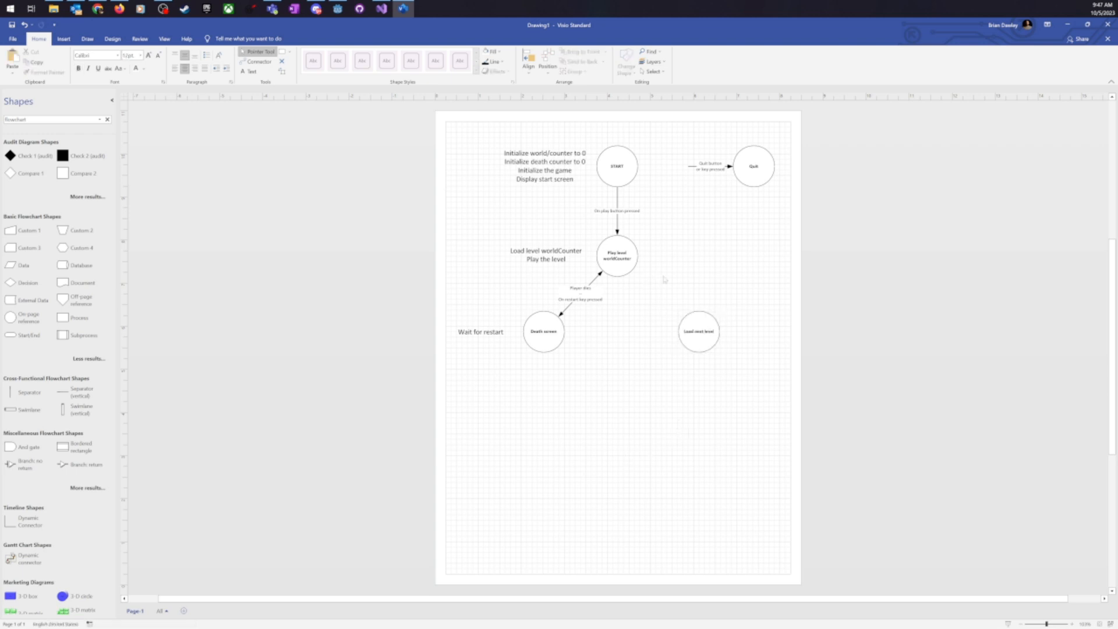
- Link the Play level circle to the Load next level circle with a straight connector
{"action": "key", "text": "ctrl+3"}
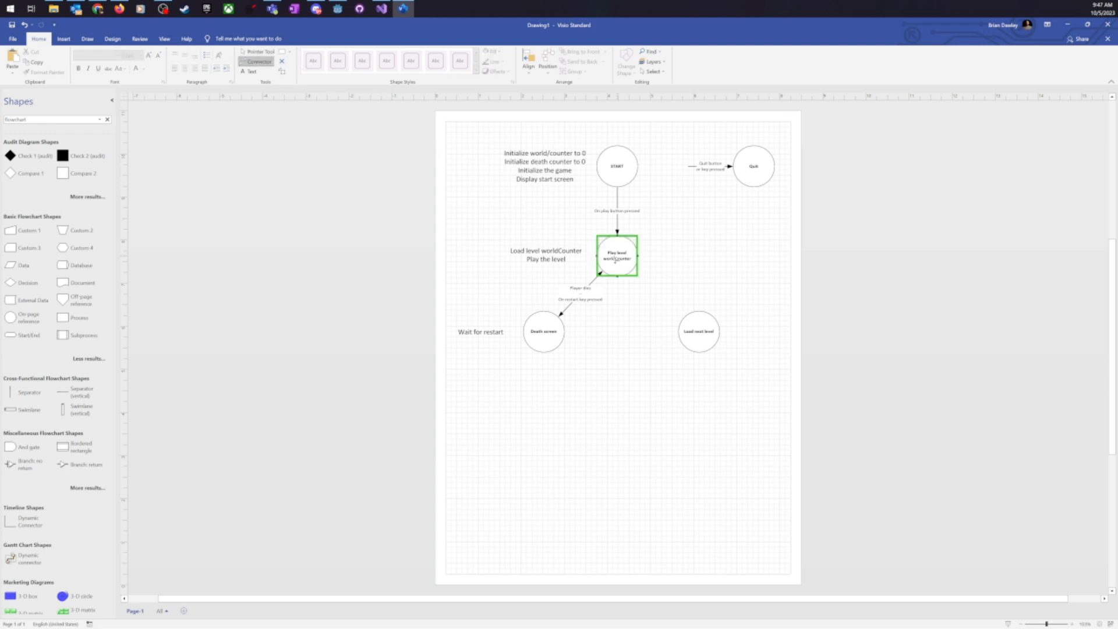
{"action": "left_click_drag", "start_coordinate": [638, 277], "coordinate": [680, 330]}
{"action": "right_click", "coordinate": [679, 331]}
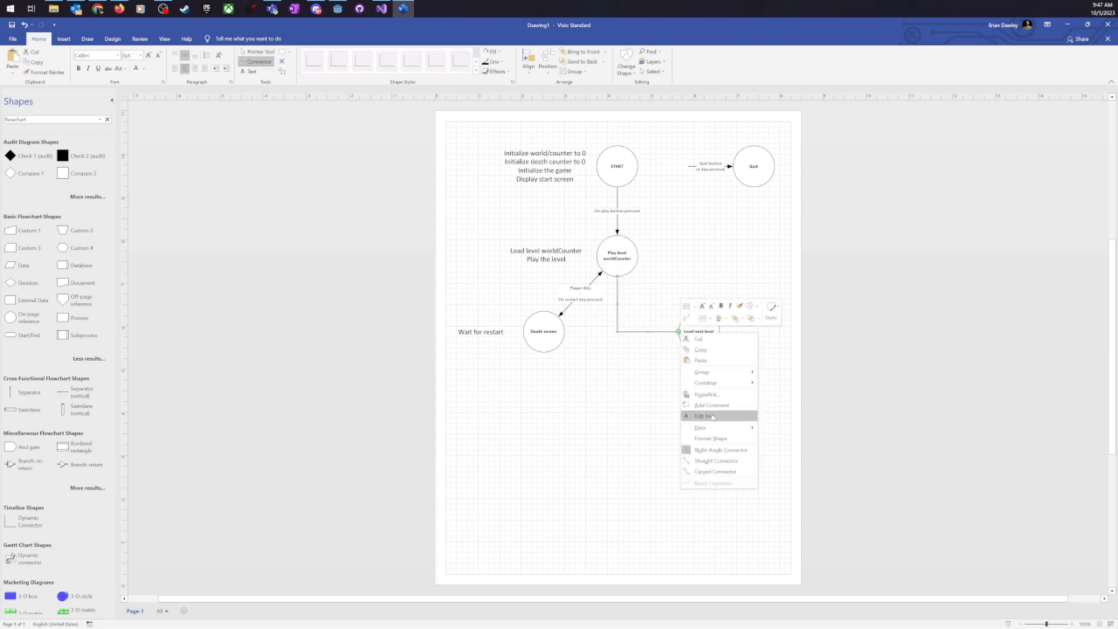
{"action": "left_click", "coordinate": [729, 463]}
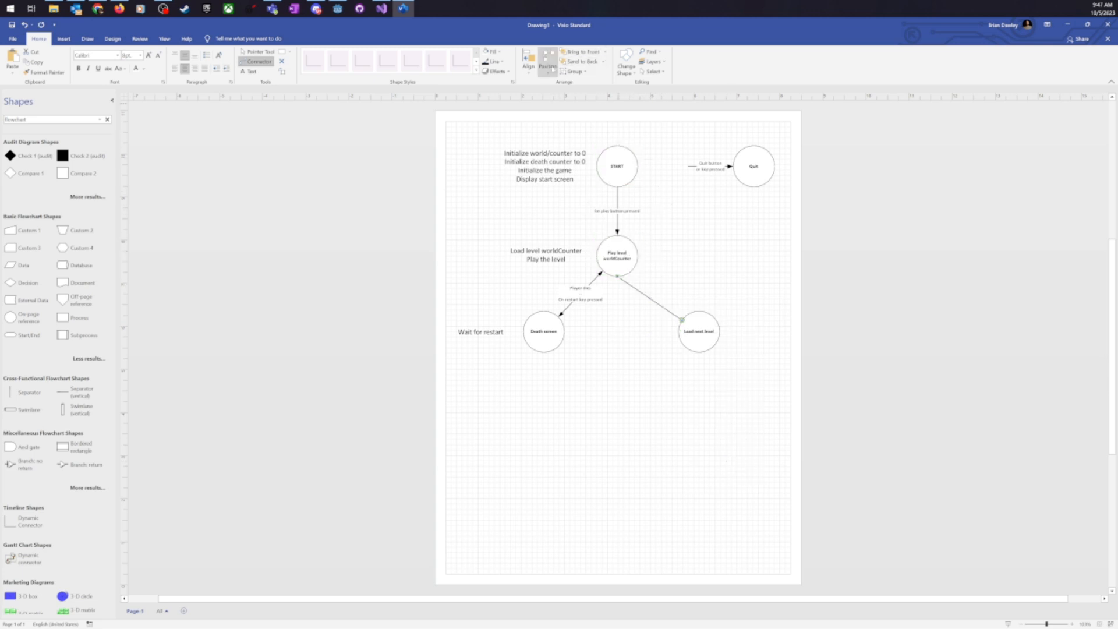
- Put arrowheads on both ends of the new connector and shift its upper end to the Play level circle's lower-right edge
{"action": "left_click", "coordinate": [493, 61]}
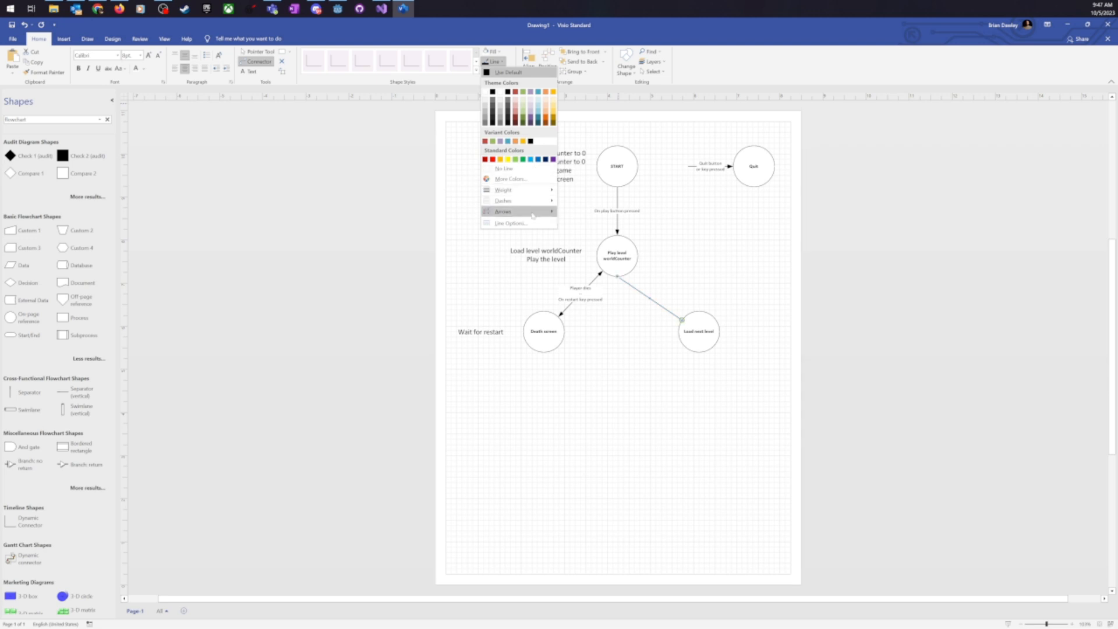
{"action": "mouse_move", "coordinate": [533, 214]}
{"action": "left_click", "coordinate": [594, 289]}
{"action": "left_click_drag", "start_coordinate": [621, 278], "coordinate": [635, 272]}
{"action": "left_click", "coordinate": [737, 269]}
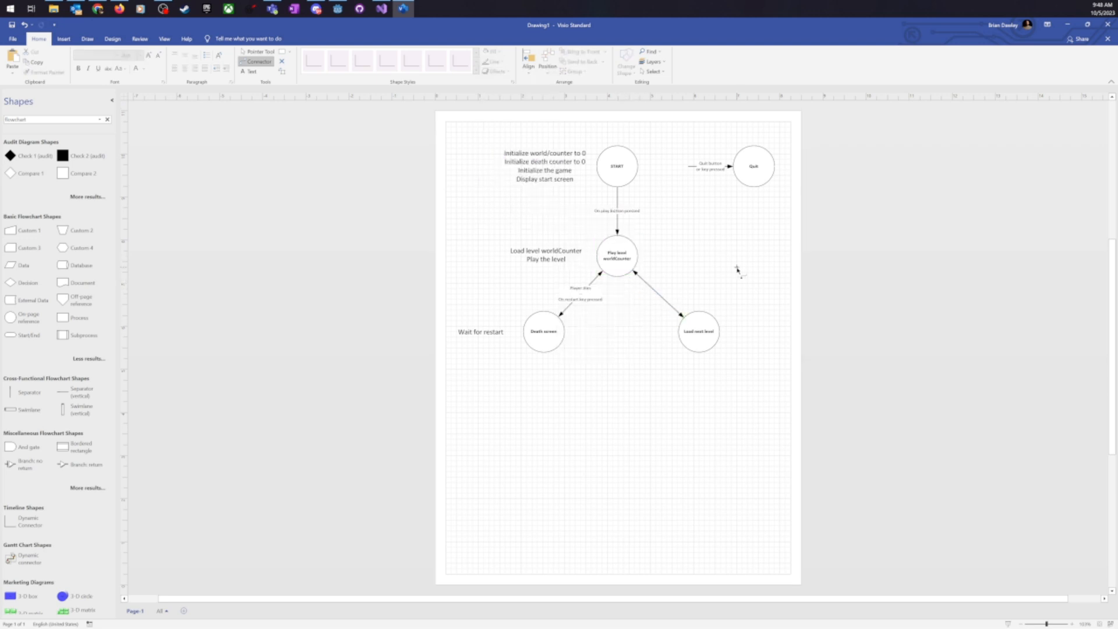
- Add a text box to the left of the Load next level circle, enter "World" and select that text for replacement
{"action": "left_click", "coordinate": [699, 332]}
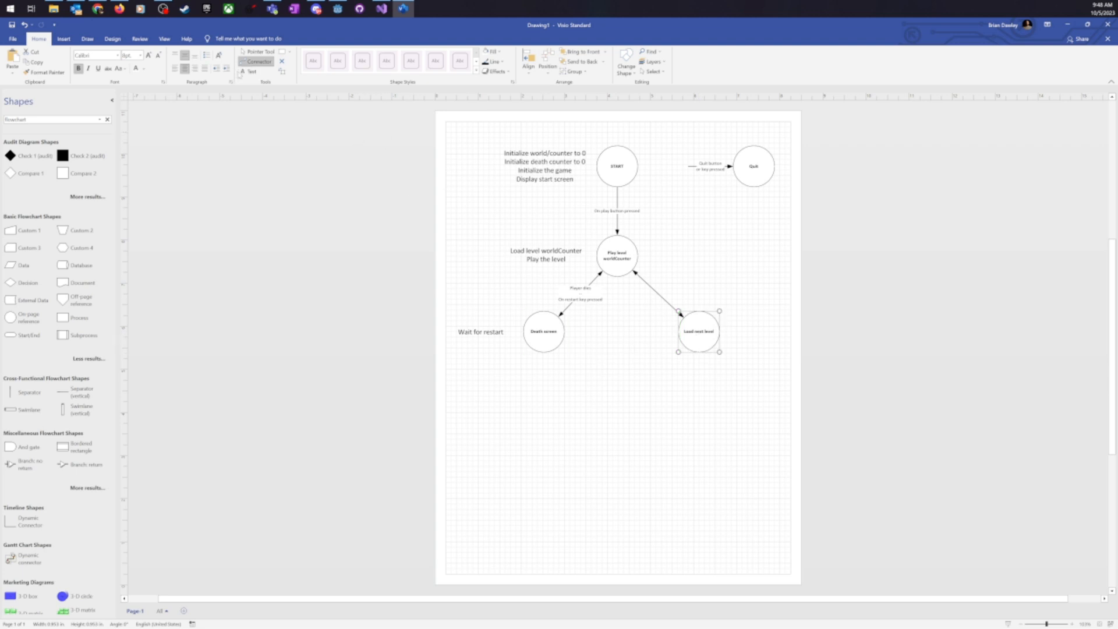
{"action": "left_click", "coordinate": [248, 71]}
{"action": "left_click_drag", "start_coordinate": [609, 316], "coordinate": [667, 350]}
{"action": "type", "text": "World"}
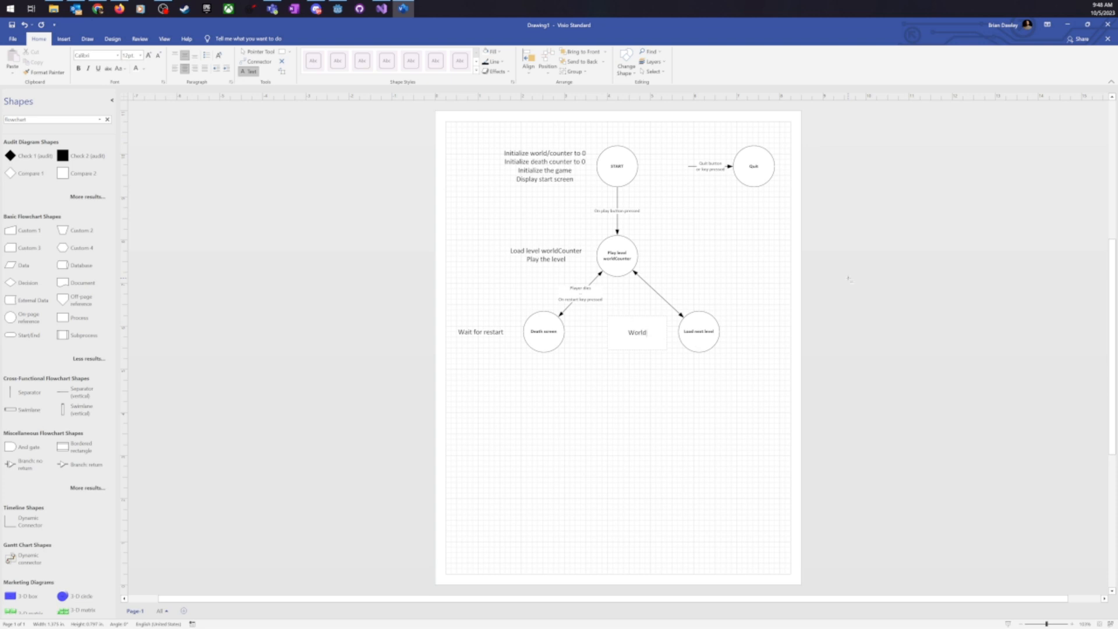
{"action": "key", "text": "ctrl+a"}
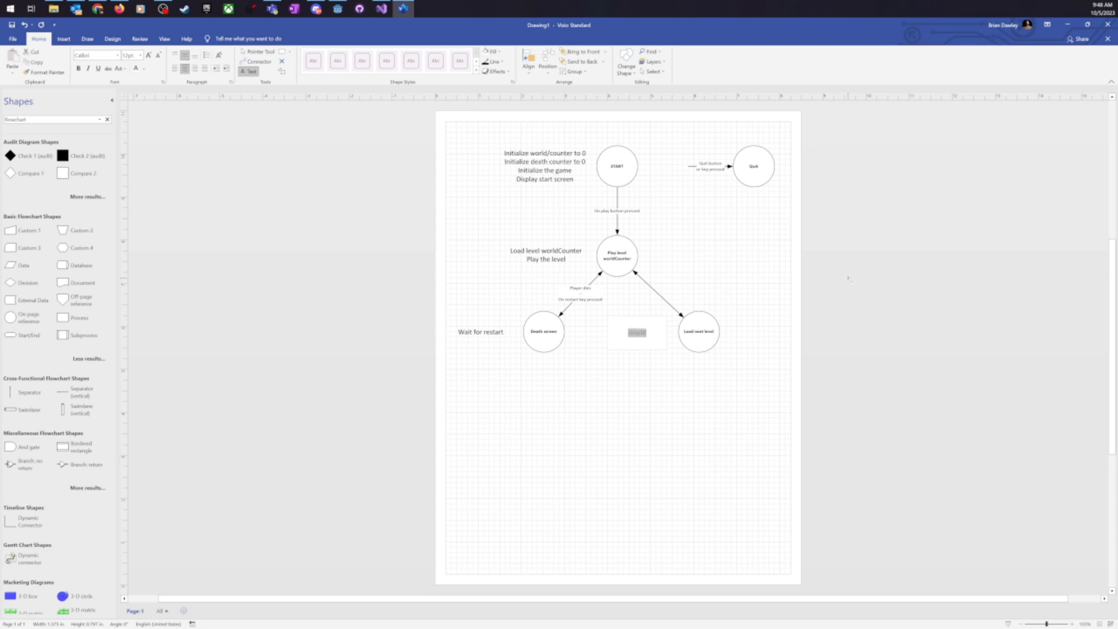